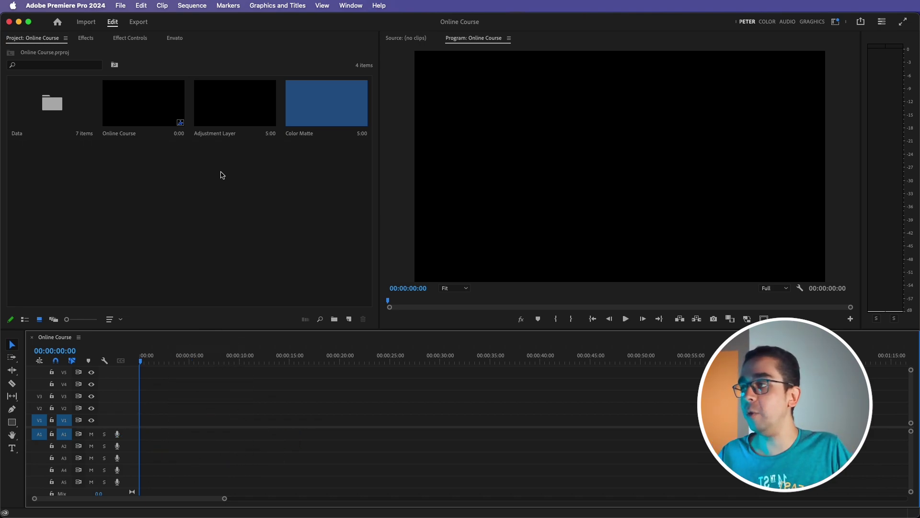
- Import all five video clips from the CRT Effect folder into the project
{"action": "left_click", "coordinate": [263, 202]}
{"action": "double_click", "coordinate": [263, 203]}
{"action": "left_click_drag", "start_coordinate": [294, 140], "coordinate": [307, 63]}
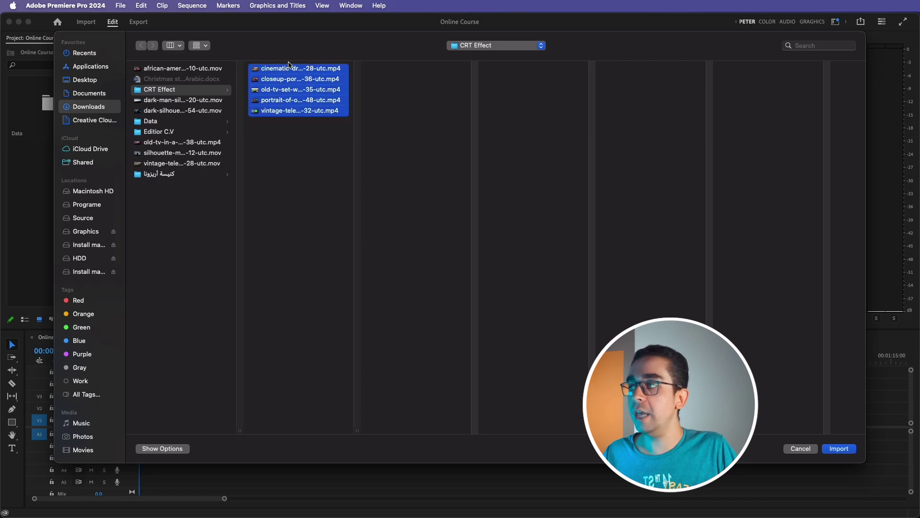
{"action": "left_click", "coordinate": [839, 448]}
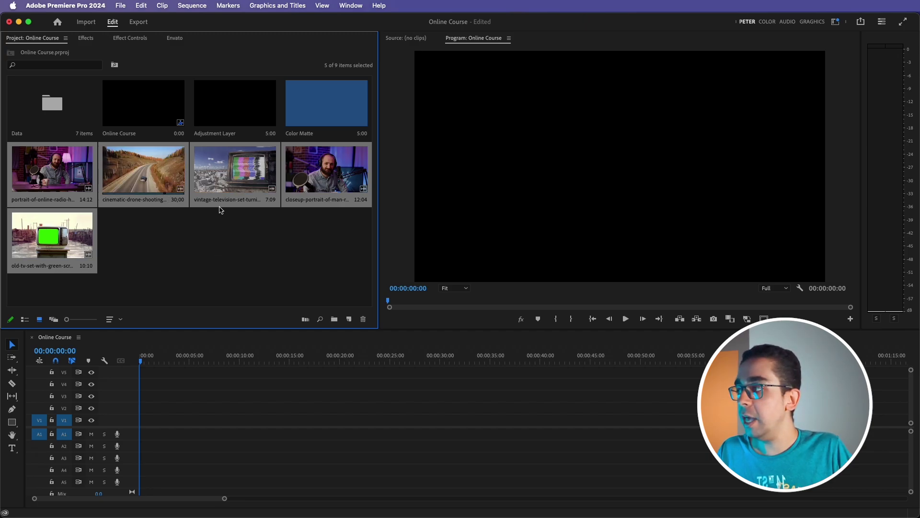
- Place the drone road clip at the start of V1, keeping the existing sequence settings
{"action": "left_click", "coordinate": [197, 248]}
{"action": "left_click", "coordinate": [320, 169]}
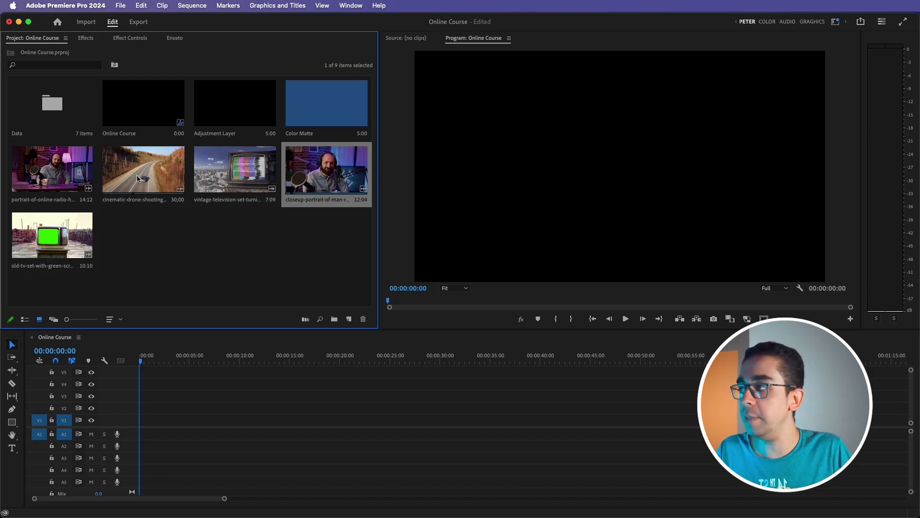
{"action": "left_click_drag", "start_coordinate": [137, 179], "coordinate": [140, 427]}
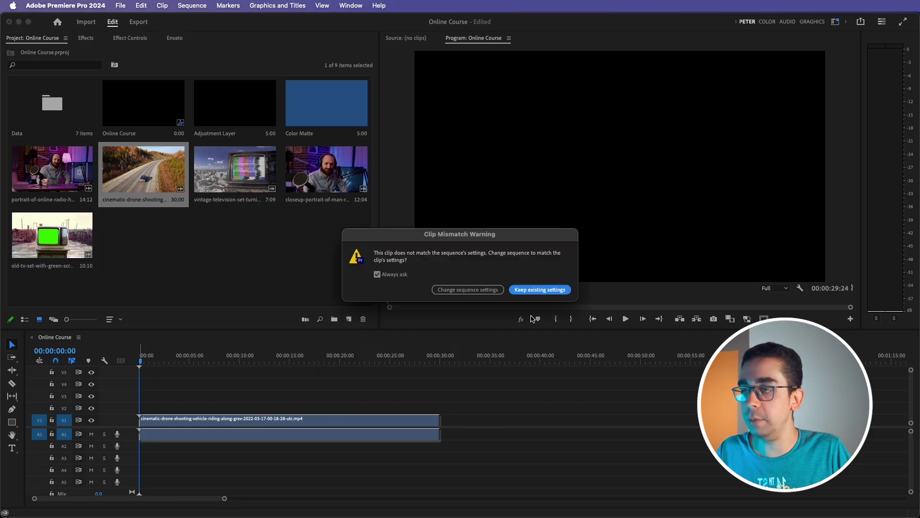
{"action": "left_click", "coordinate": [540, 290]}
- Unlink the drone clip and delete its A1 audio, leaving the playhead at the start
{"action": "right_click", "coordinate": [267, 426]}
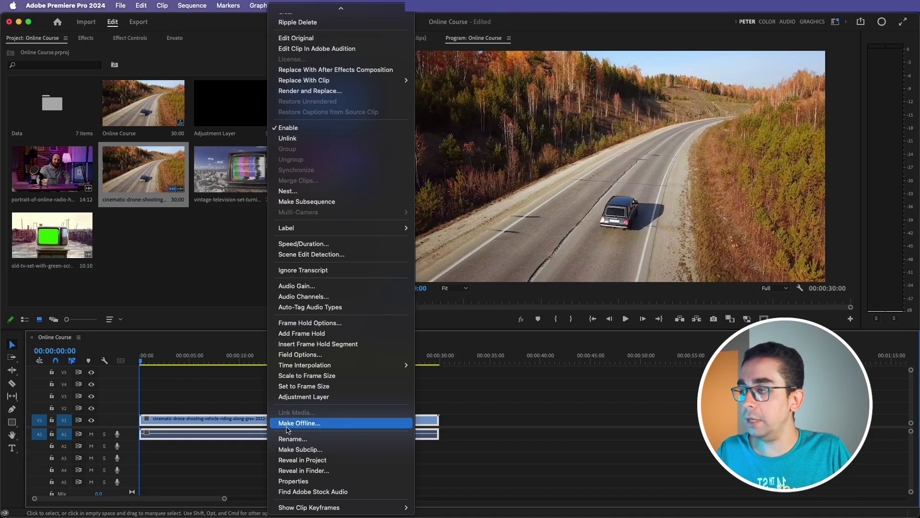
{"action": "left_click", "coordinate": [288, 138]}
{"action": "left_click", "coordinate": [253, 437]}
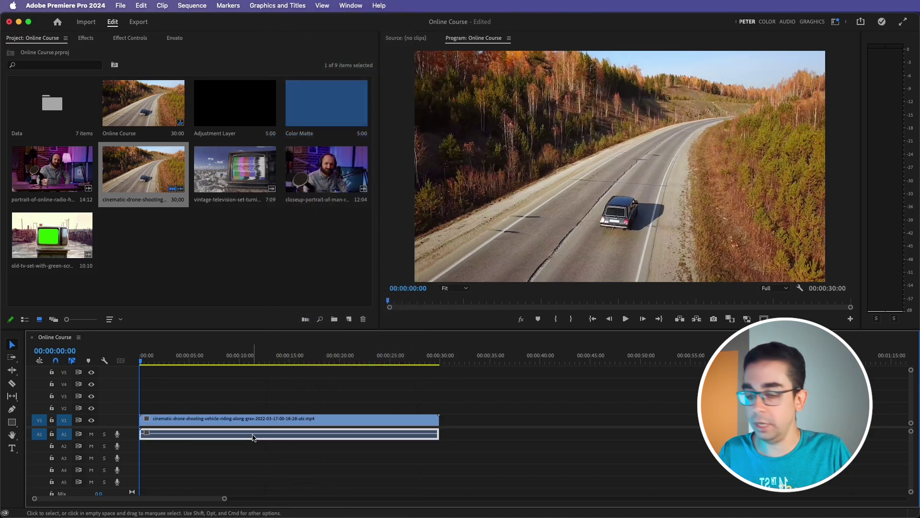
{"action": "key", "text": "Delete"}
{"action": "left_click", "coordinate": [225, 362]}
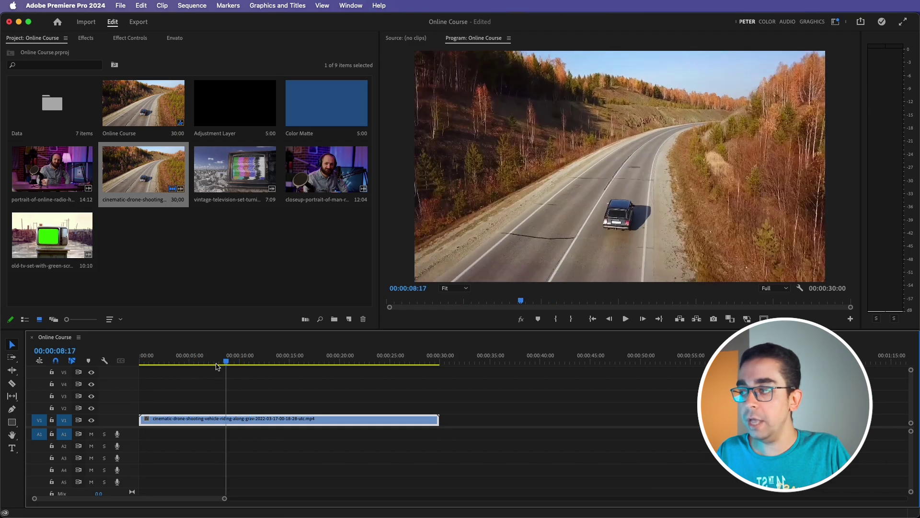
{"action": "left_click_drag", "start_coordinate": [217, 367], "coordinate": [142, 373]}
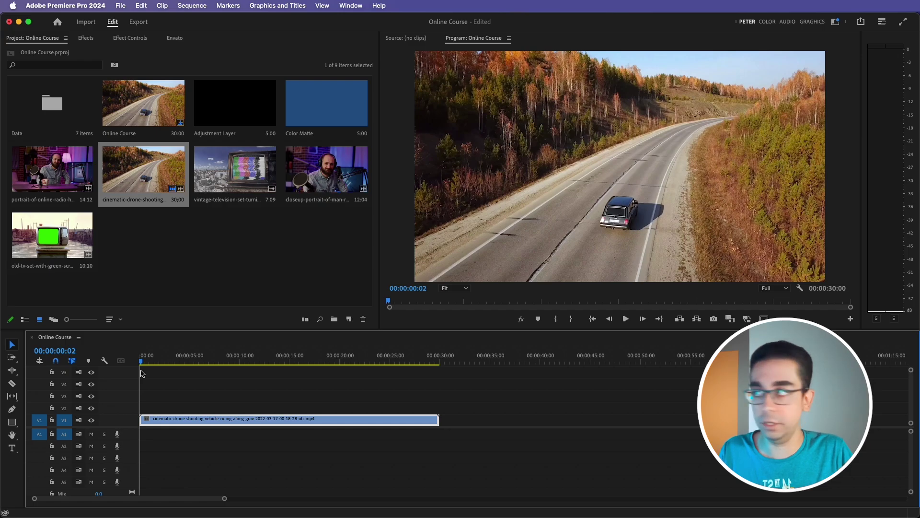
- Search effects for 'grid', drop Obsolete > Grid onto the drone clip, and view Effect Controls
{"action": "left_click", "coordinate": [87, 38]}
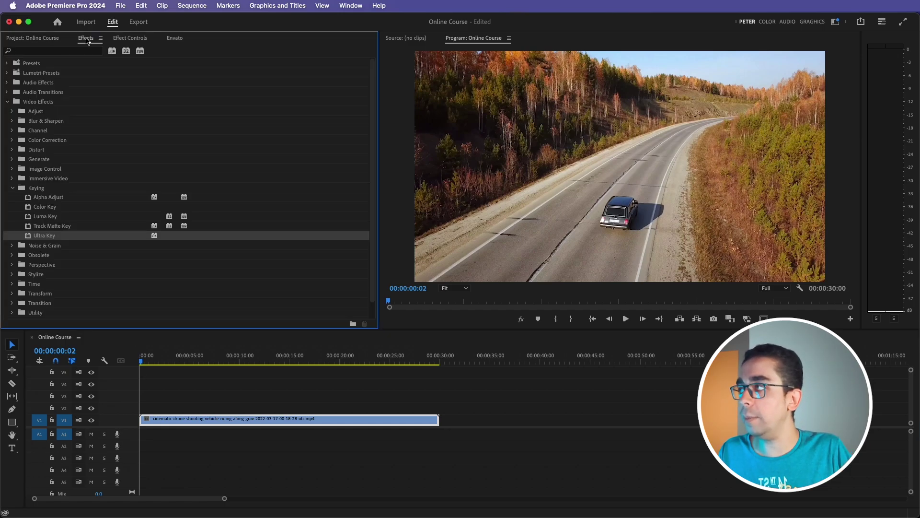
{"action": "left_click", "coordinate": [29, 53]}
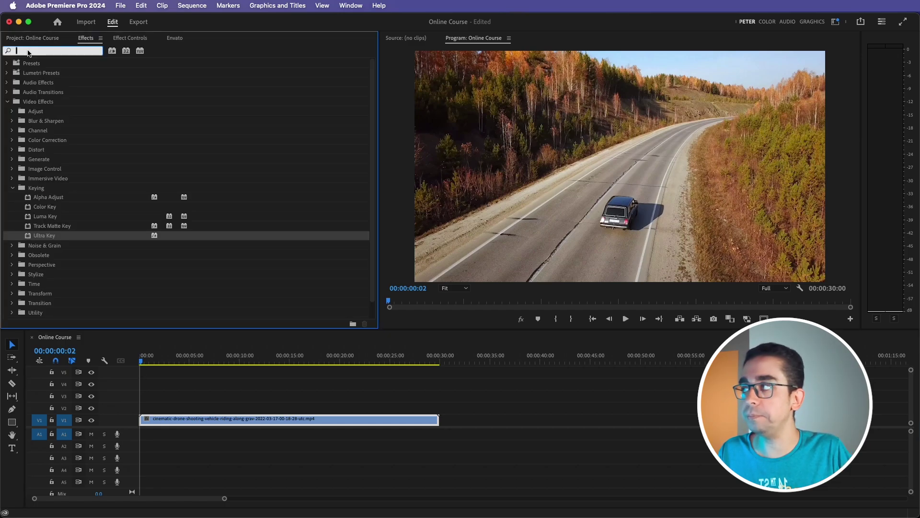
{"action": "type", "text": "g"}
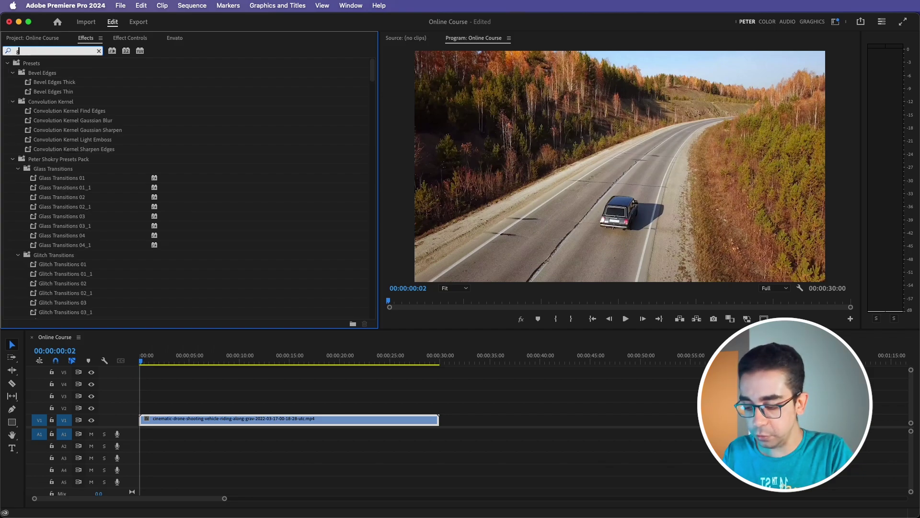
{"action": "type", "text": "rid"}
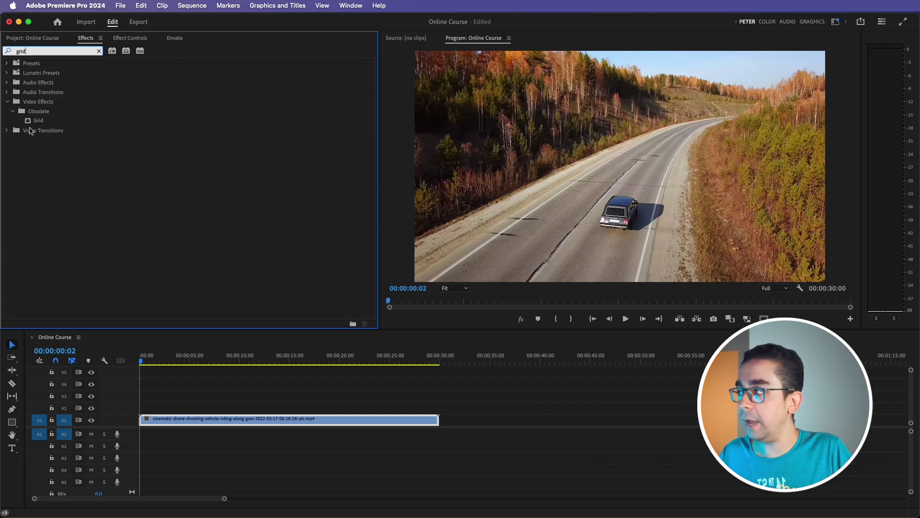
{"action": "left_click_drag", "start_coordinate": [35, 121], "coordinate": [252, 426]}
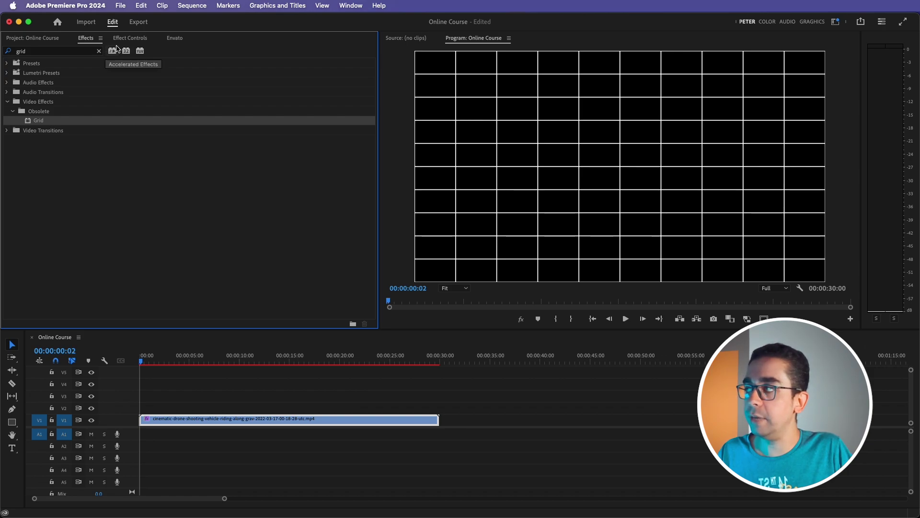
{"action": "left_click", "coordinate": [129, 39]}
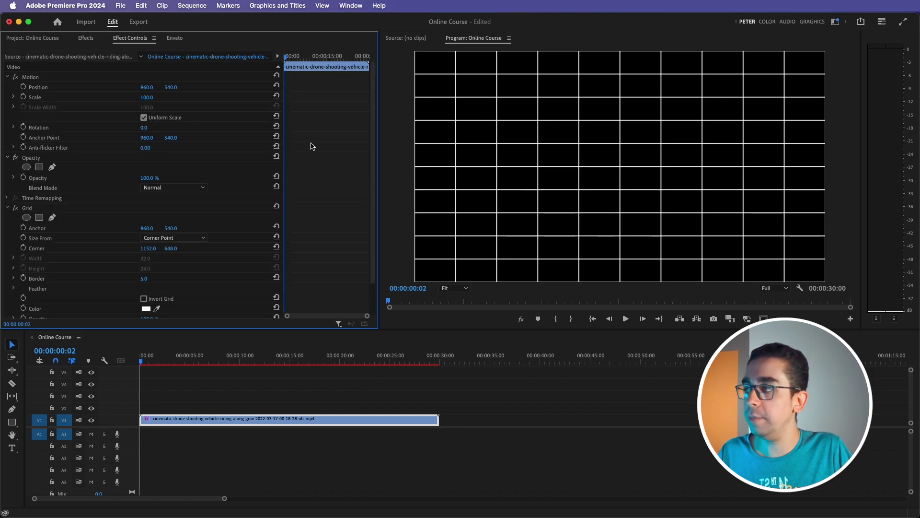
- Set the Grid effect's Size From option to Width & Height Sliders
{"action": "scroll", "coordinate": [311, 153], "scroll_direction": "down", "scroll_amount": 3}
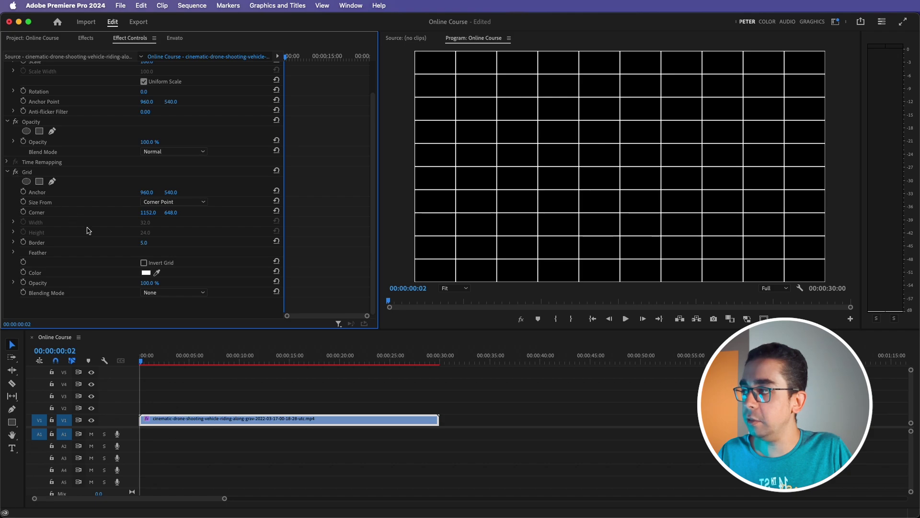
{"action": "left_click", "coordinate": [171, 204]}
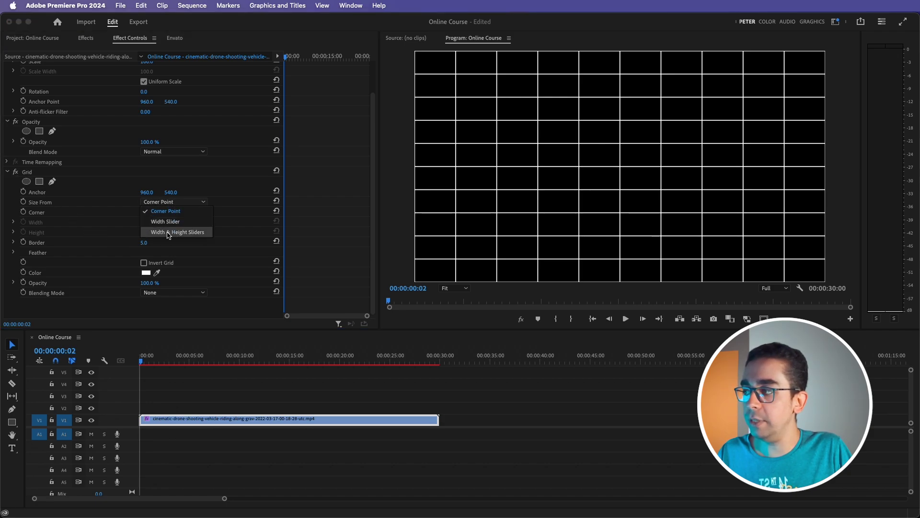
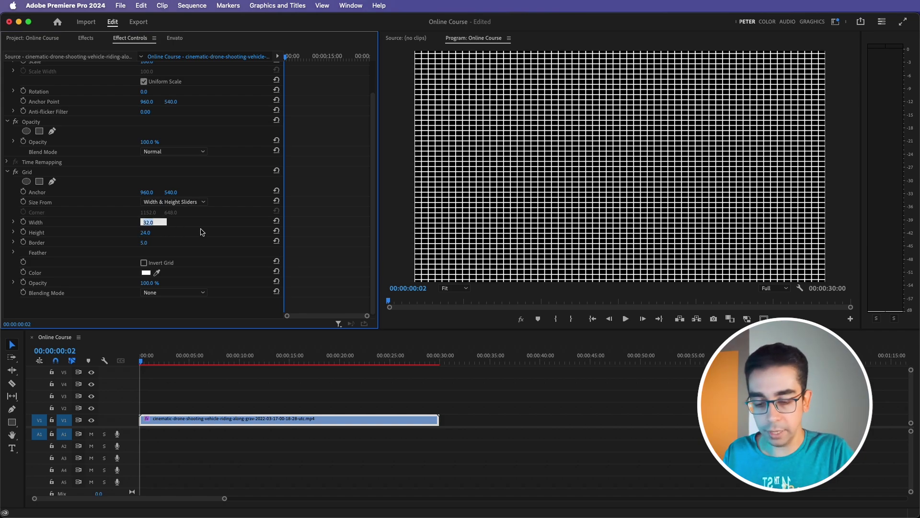
- Set the Grid width and height to 5 and the border to 1
{"action": "type", "text": "5"}
{"action": "key", "text": "Return"}
{"action": "left_click", "coordinate": [145, 233]}
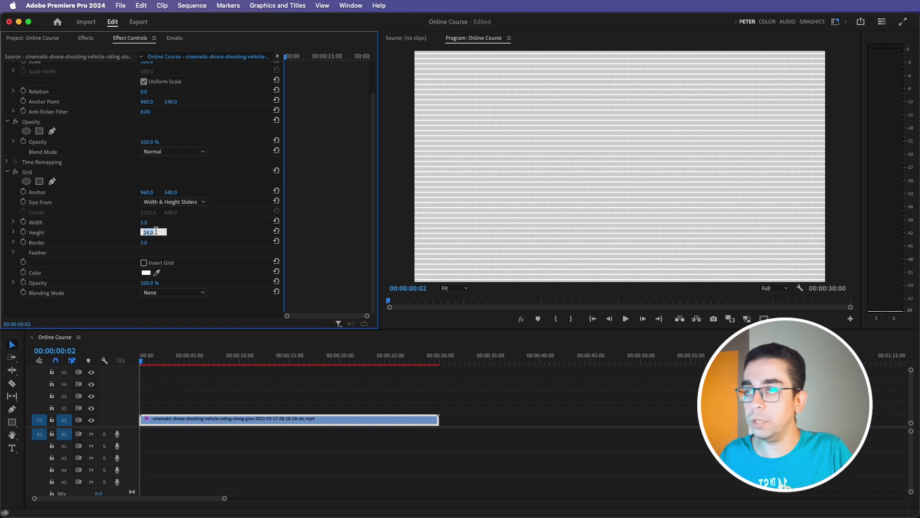
{"action": "type", "text": "5"}
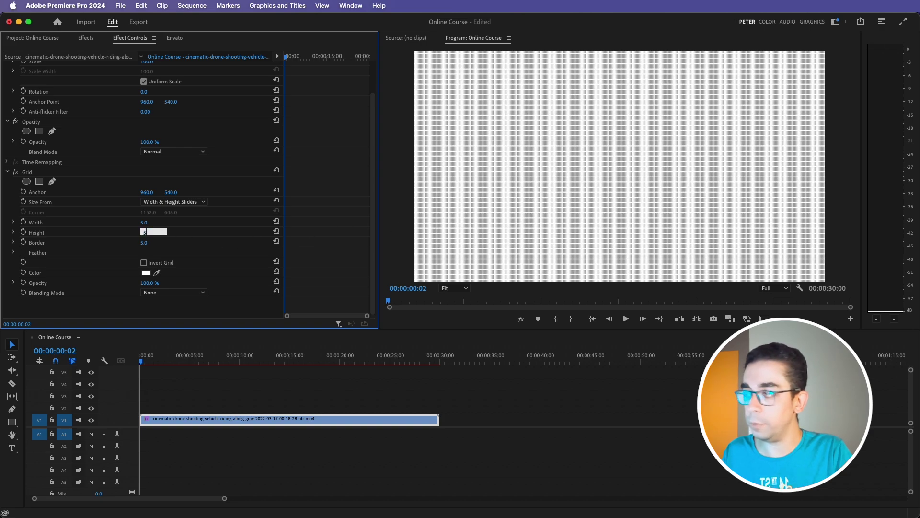
{"action": "key", "text": "Return"}
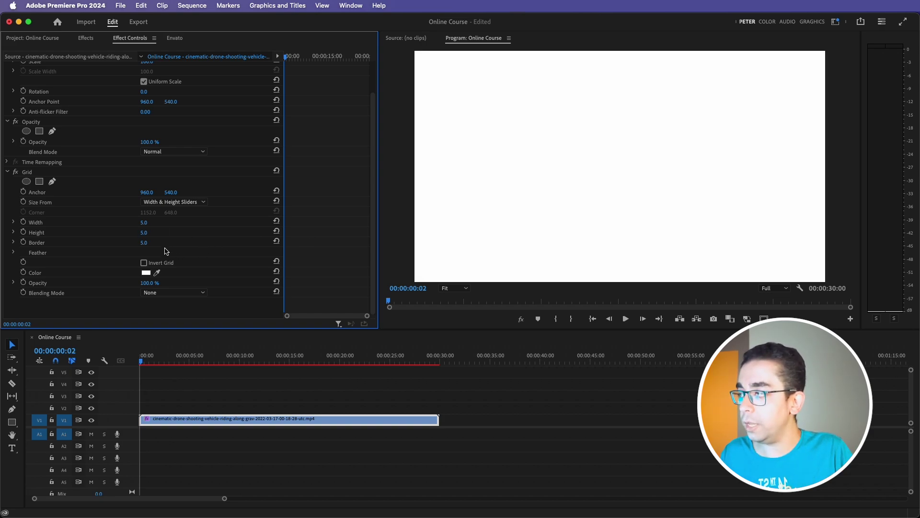
{"action": "left_click", "coordinate": [143, 243]}
{"action": "type", "text": "1"}
{"action": "key", "text": "Return"}
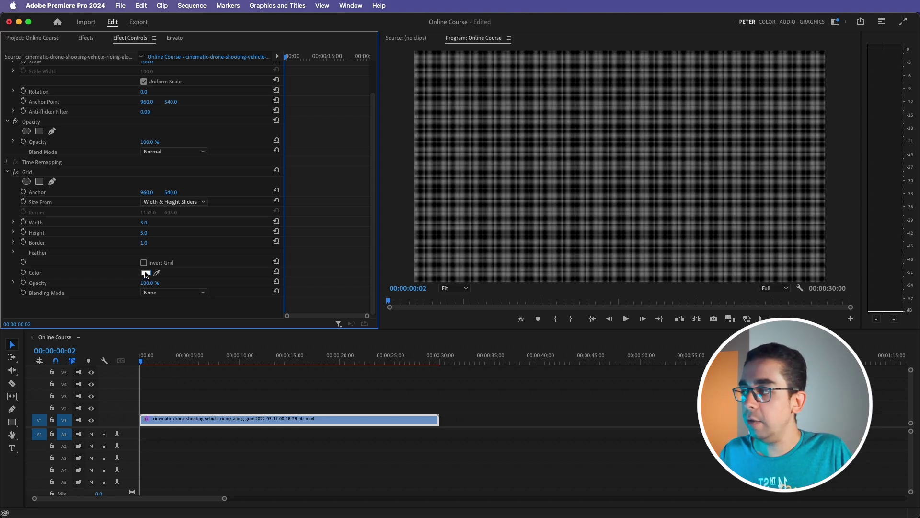
- Make the grid black with Multiply blending and preview it full screen
{"action": "left_click", "coordinate": [145, 273]}
{"action": "left_click", "coordinate": [558, 204]}
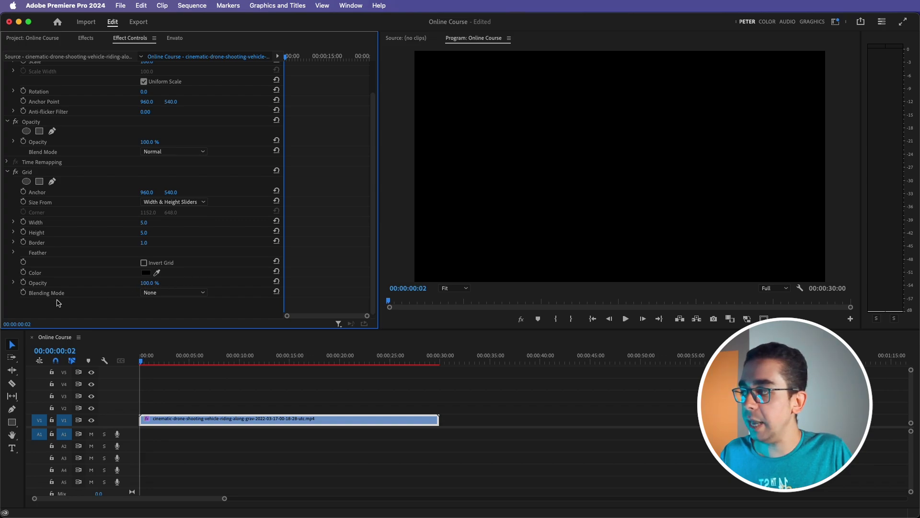
{"action": "left_click", "coordinate": [176, 293]}
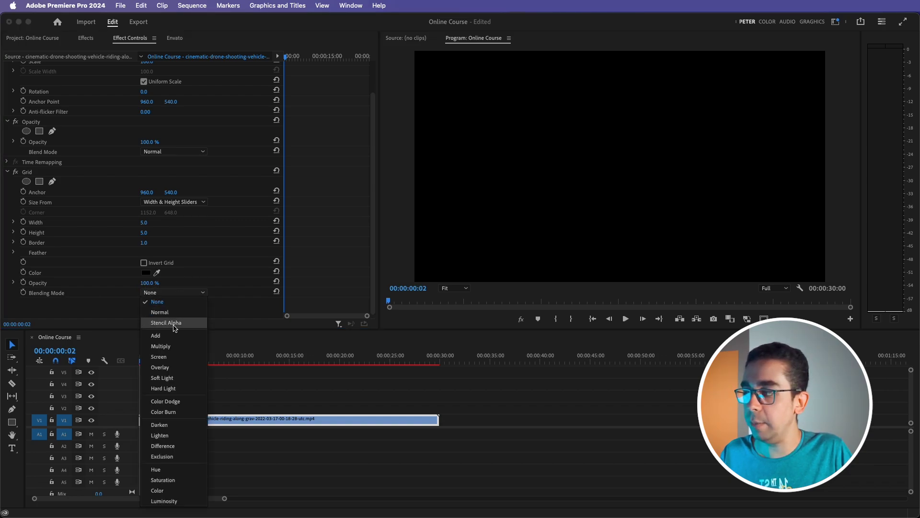
{"action": "left_click", "coordinate": [169, 346]}
{"action": "key", "text": "ctrl+grave"}
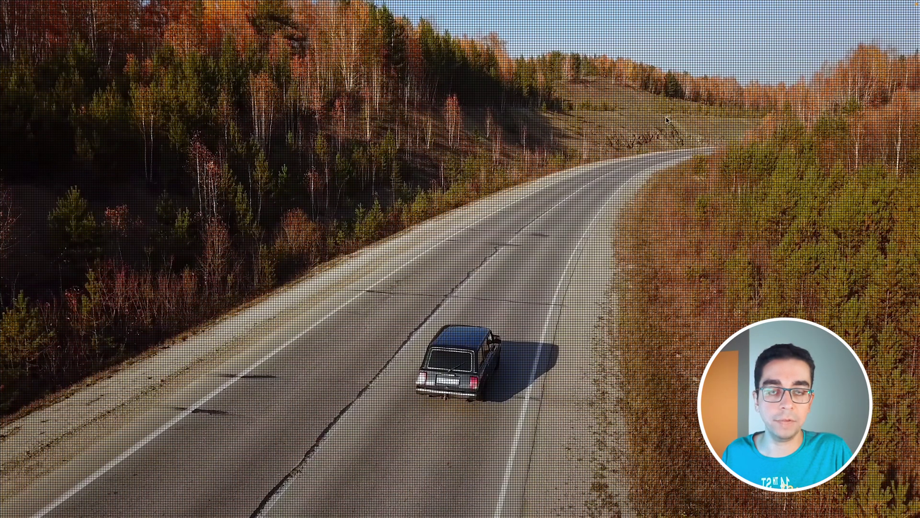
{"action": "key", "text": "ctrl+grave"}
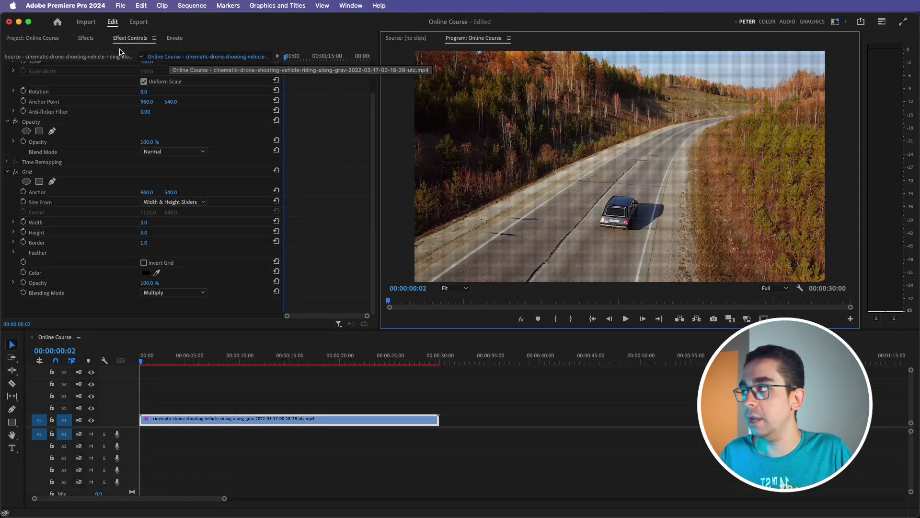
- Apply the Noise effect to the drone clip with Amount of Noise at 25%
{"action": "left_click", "coordinate": [90, 39]}
{"action": "left_click", "coordinate": [53, 51]}
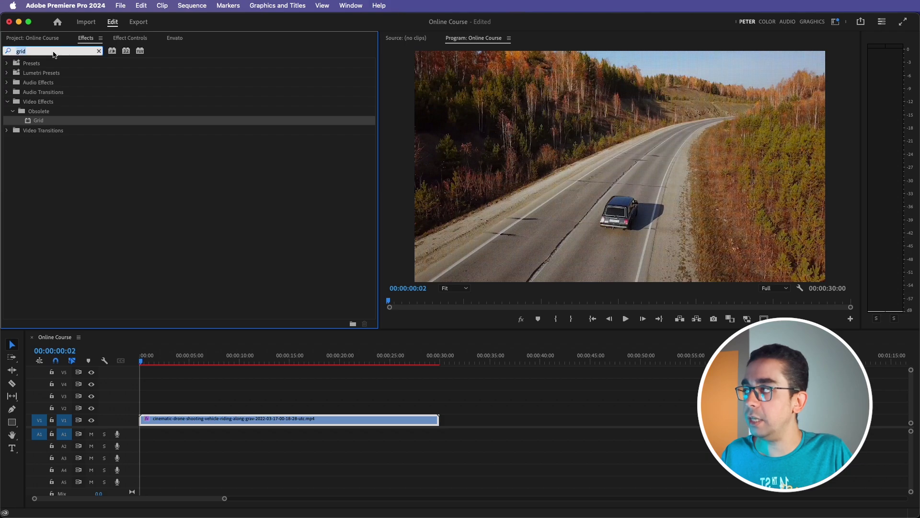
{"action": "type", "text": "noise"}
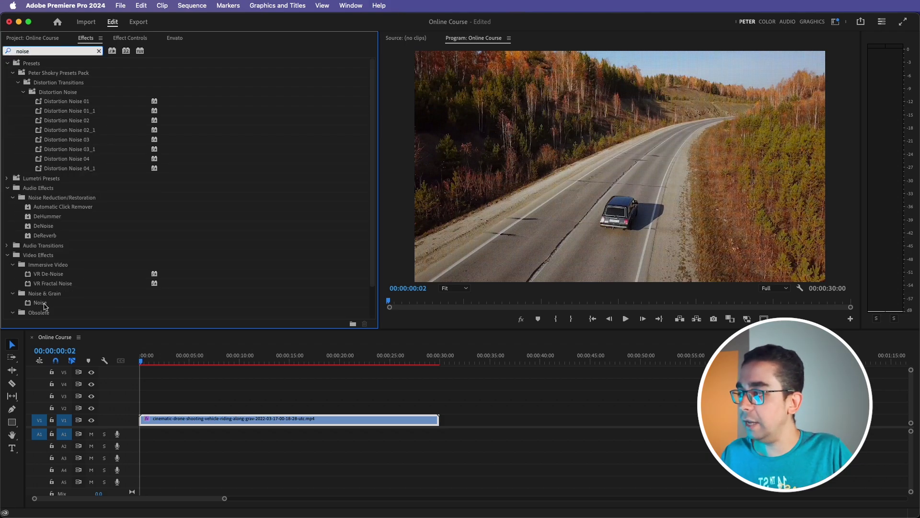
{"action": "left_click_drag", "start_coordinate": [40, 303], "coordinate": [222, 422]}
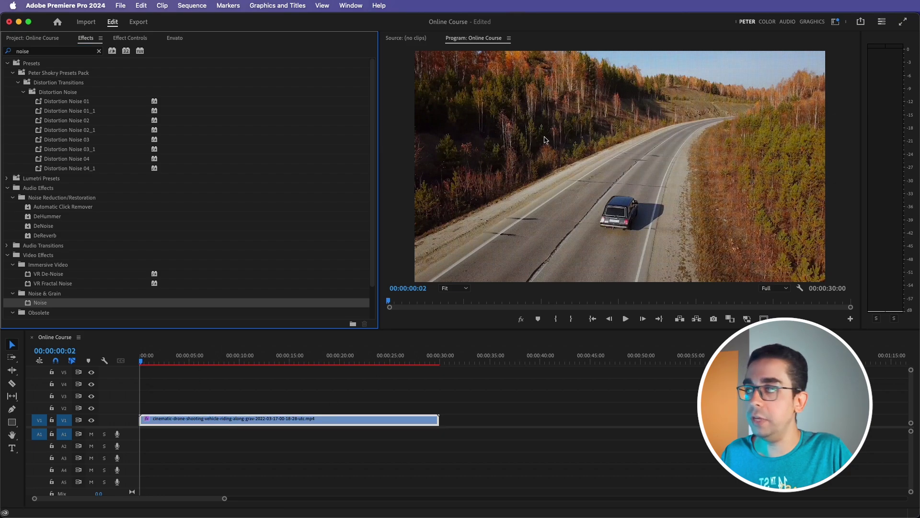
{"action": "left_click", "coordinate": [124, 40]}
{"action": "scroll", "coordinate": [322, 242], "scroll_direction": "down", "scroll_amount": 3}
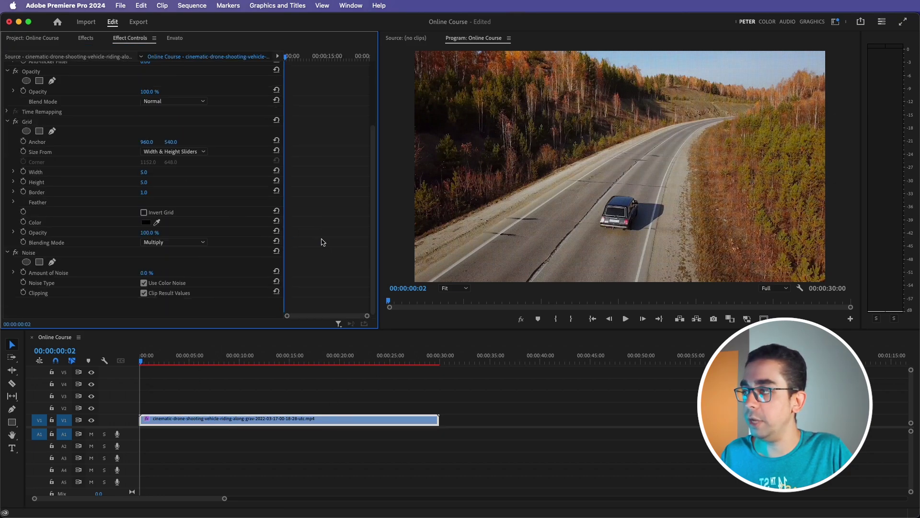
{"action": "left_click", "coordinate": [146, 273]}
{"action": "type", "text": "2"}
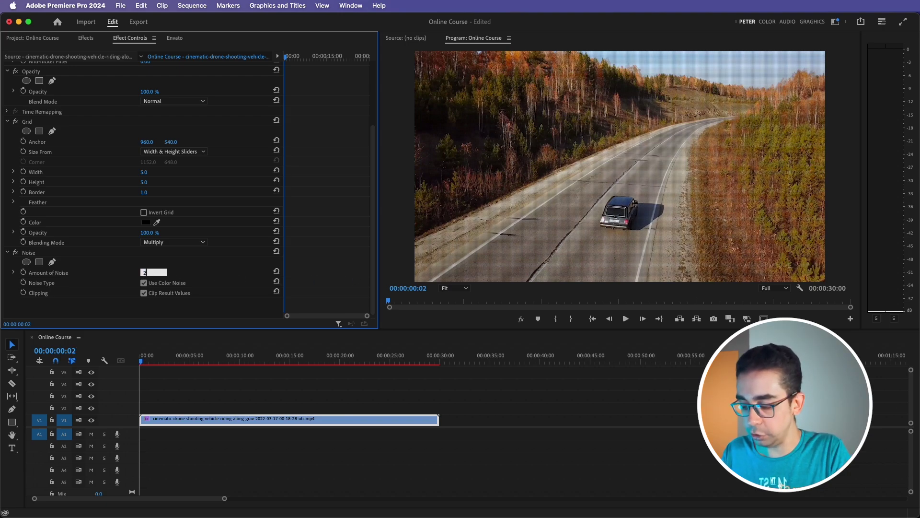
{"action": "key", "text": "Return"}
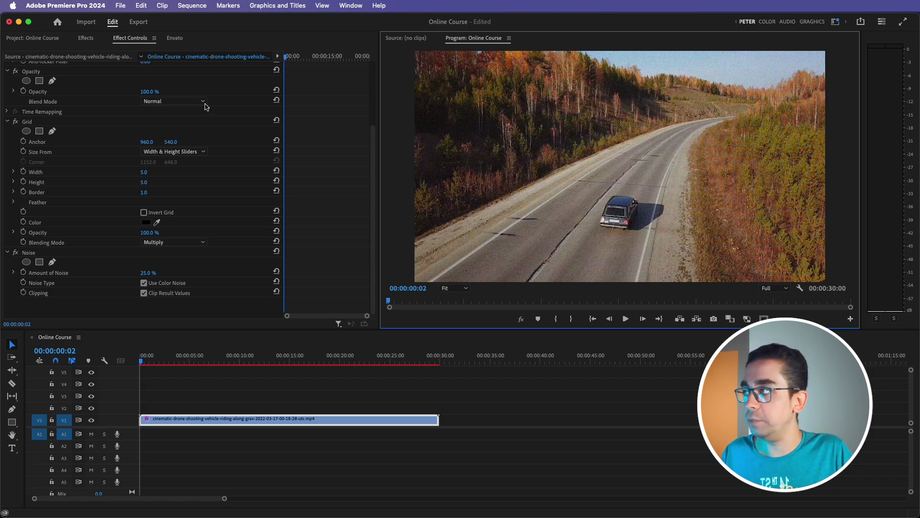
- Search 'digi' and drag VR Digital Glitch onto the drone clip
{"action": "left_click", "coordinate": [87, 39]}
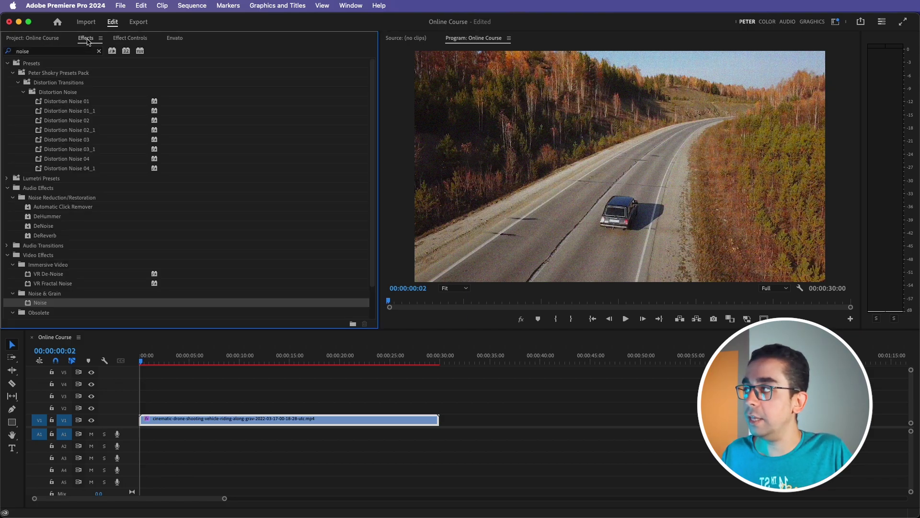
{"action": "left_click", "coordinate": [40, 52]}
{"action": "key", "text": "BackSpace"}
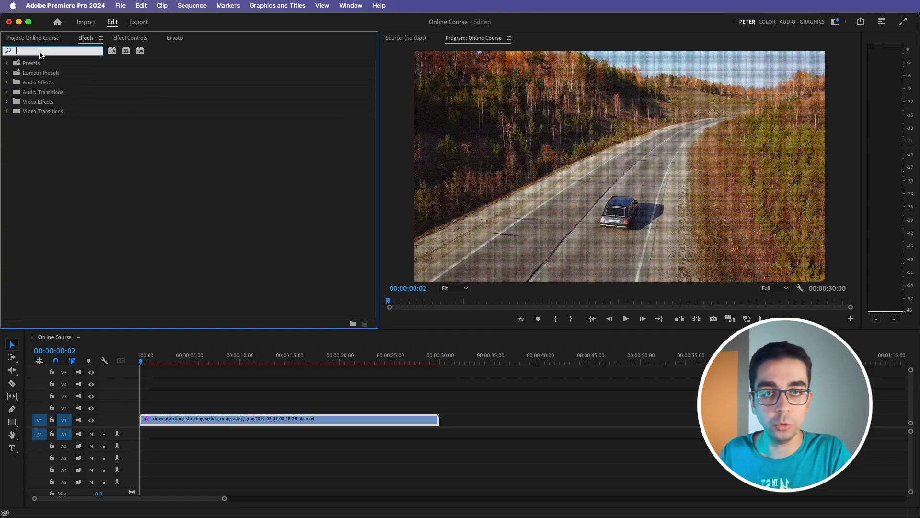
{"action": "type", "text": "digi"}
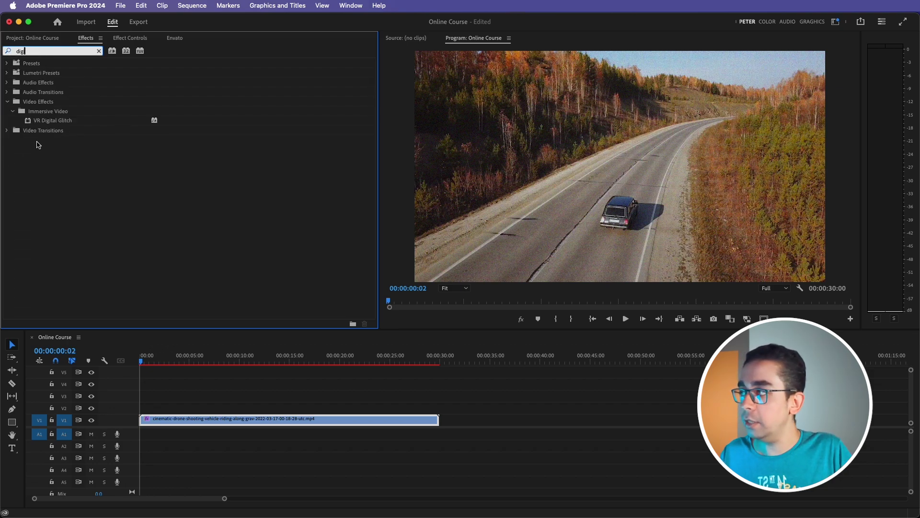
{"action": "left_click_drag", "start_coordinate": [48, 120], "coordinate": [250, 422]}
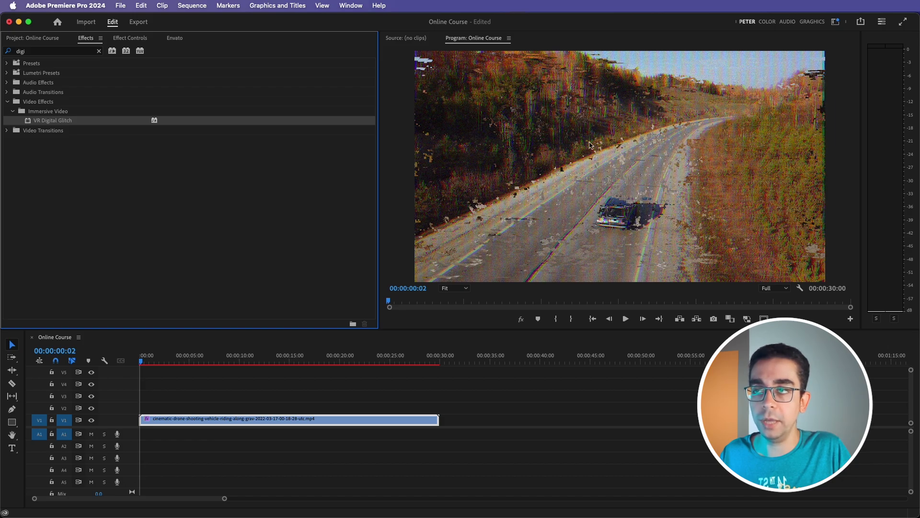
- Set the glitch's Color Distortion to 10
{"action": "left_click", "coordinate": [121, 39]}
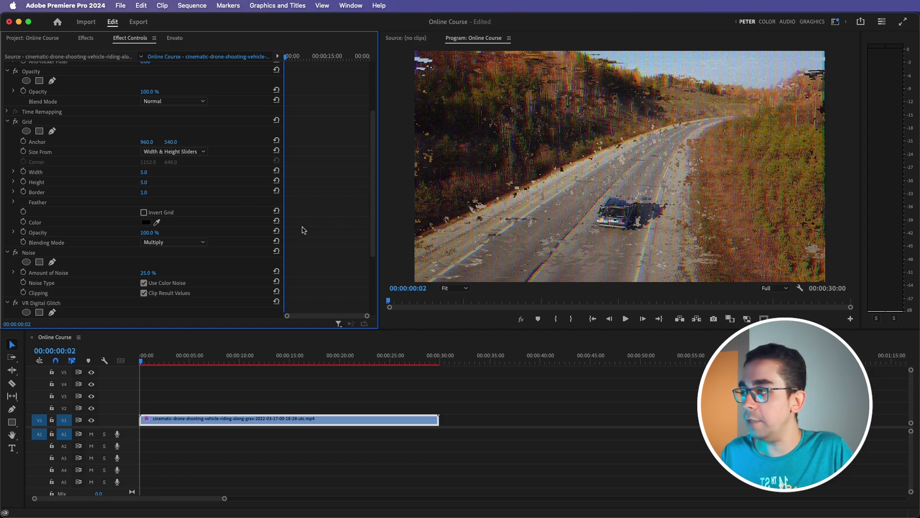
{"action": "scroll", "coordinate": [337, 237], "scroll_direction": "down", "scroll_amount": 5}
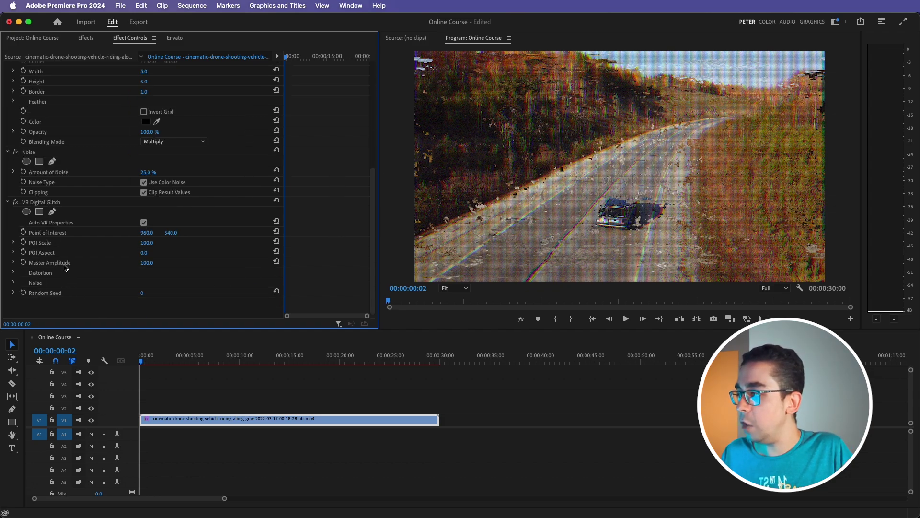
{"action": "left_click", "coordinate": [13, 272]}
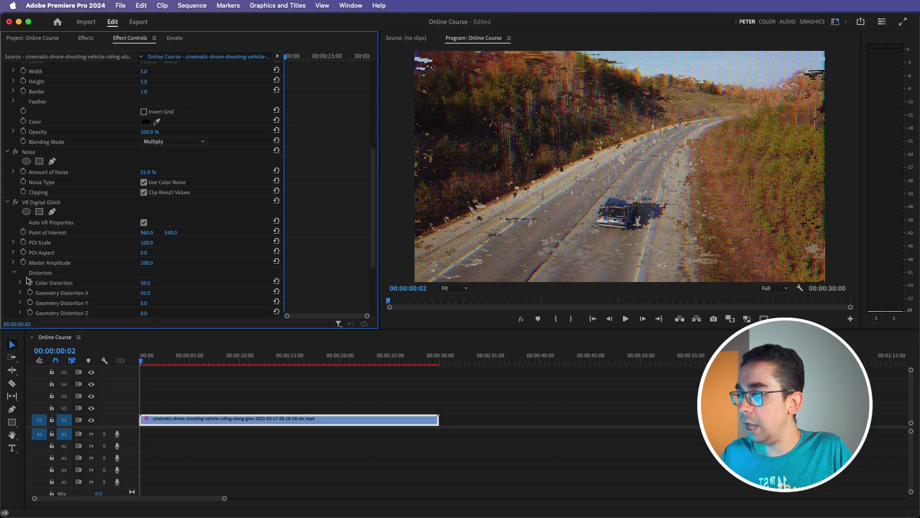
{"action": "left_click", "coordinate": [148, 282]}
{"action": "type", "text": "10"}
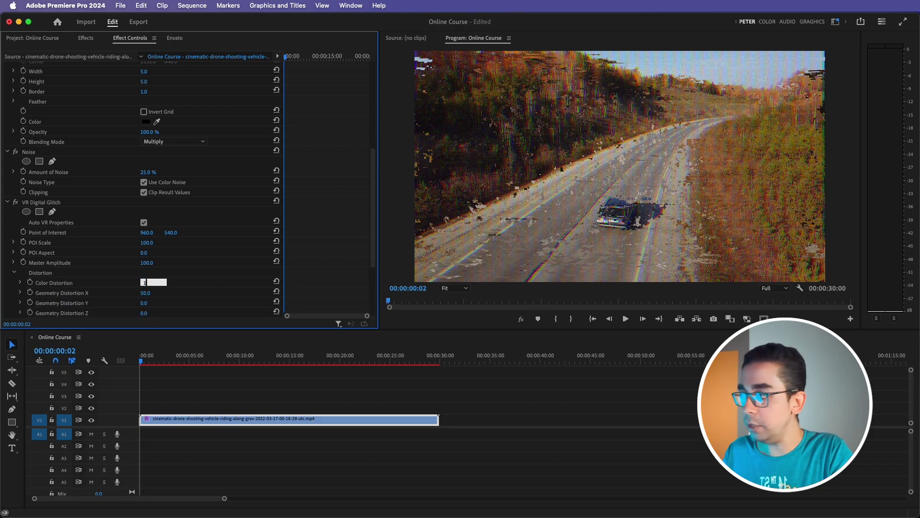
{"action": "key", "text": "Return"}
- Set Geometry Distortion X to 0, Distortion Complexity to 1 and Distortion Rate to 0
{"action": "scroll", "coordinate": [325, 236], "scroll_direction": "down", "scroll_amount": 5}
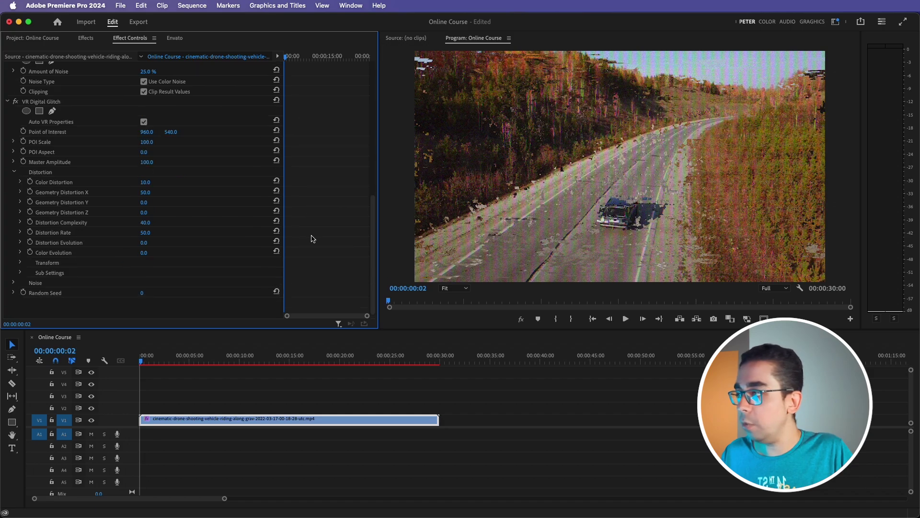
{"action": "left_click", "coordinate": [146, 192]}
{"action": "type", "text": "0"}
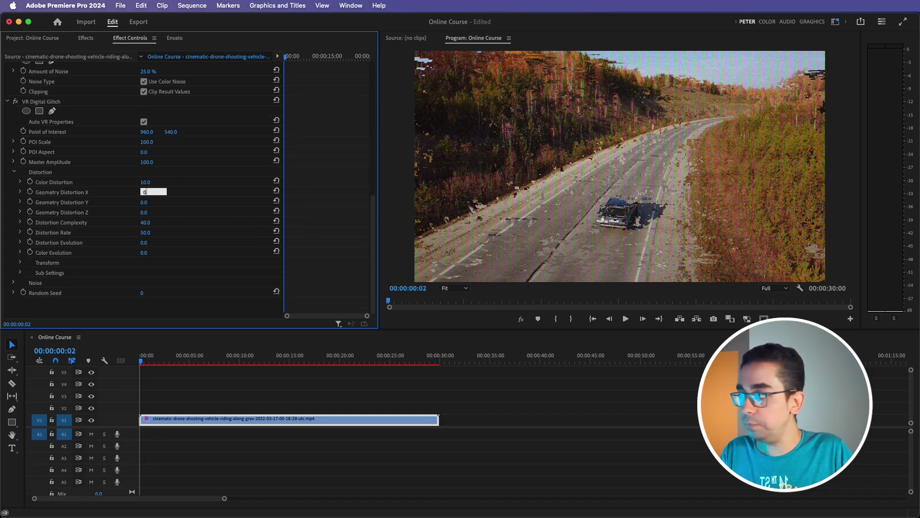
{"action": "left_click", "coordinate": [144, 222]}
{"action": "type", "text": "1"}
{"action": "left_click", "coordinate": [144, 233]}
{"action": "type", "text": "0"}
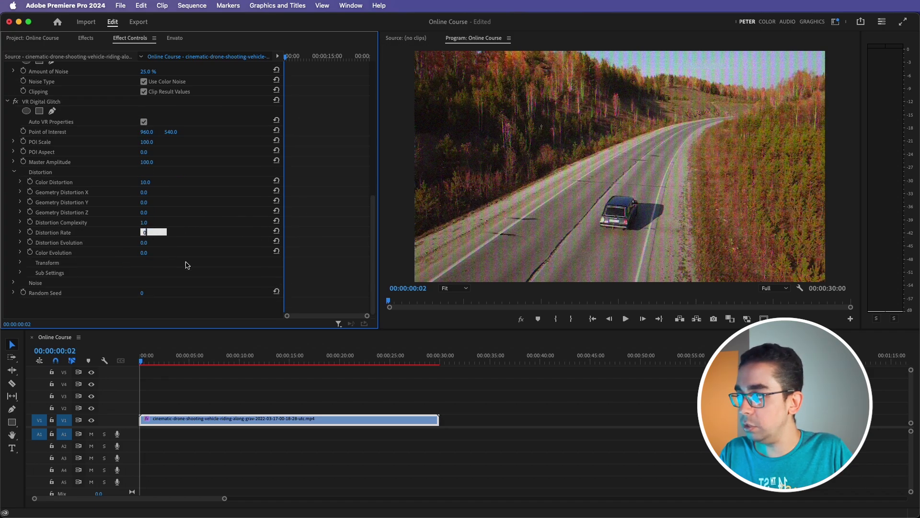
{"action": "key", "text": "Return"}
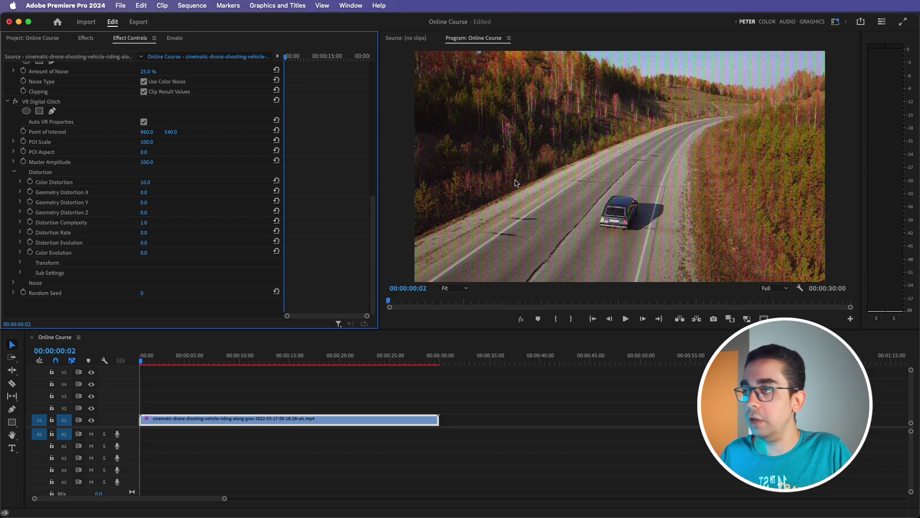
- Search 'lens' and drag Lens Distortion onto the drone clip on V1
{"action": "left_click", "coordinate": [86, 42]}
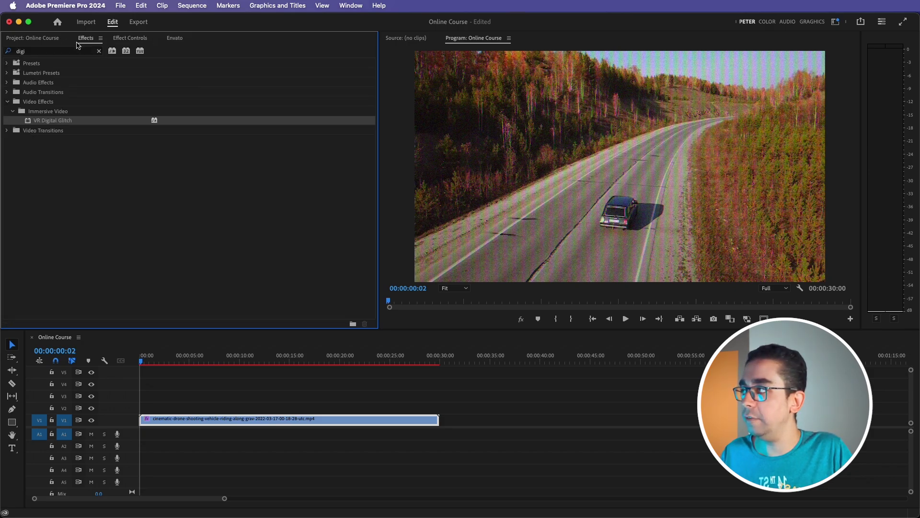
{"action": "left_click", "coordinate": [33, 52]}
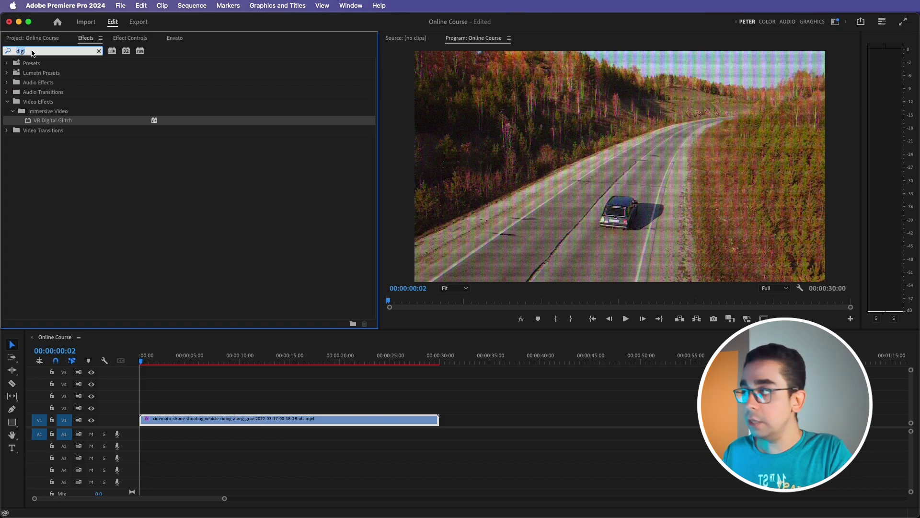
{"action": "key", "text": "BackSpace"}
{"action": "key", "text": "BackSpace"}
{"action": "key", "text": "BackSpace"}
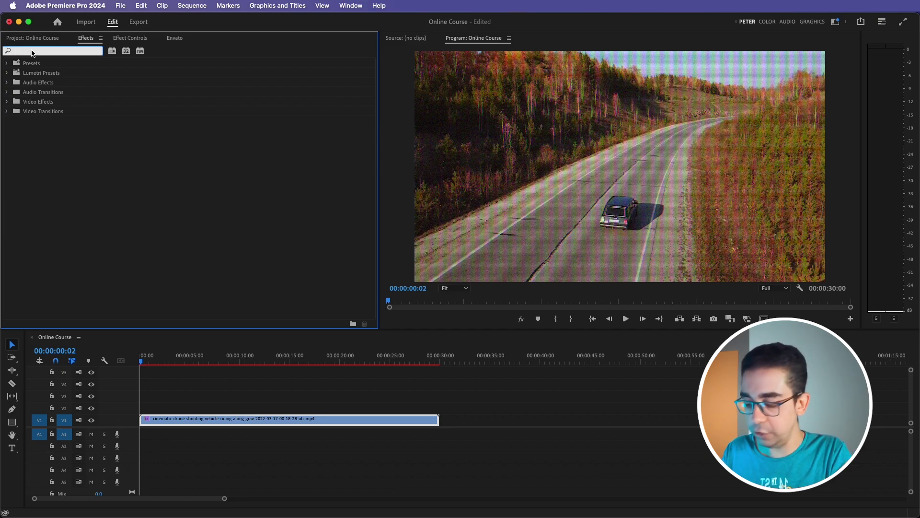
{"action": "type", "text": "lens"}
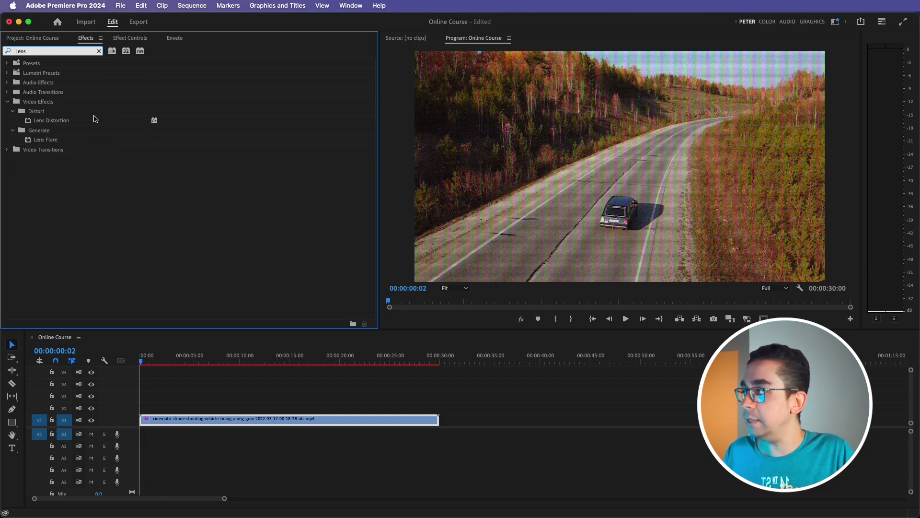
{"action": "left_click", "coordinate": [53, 124]}
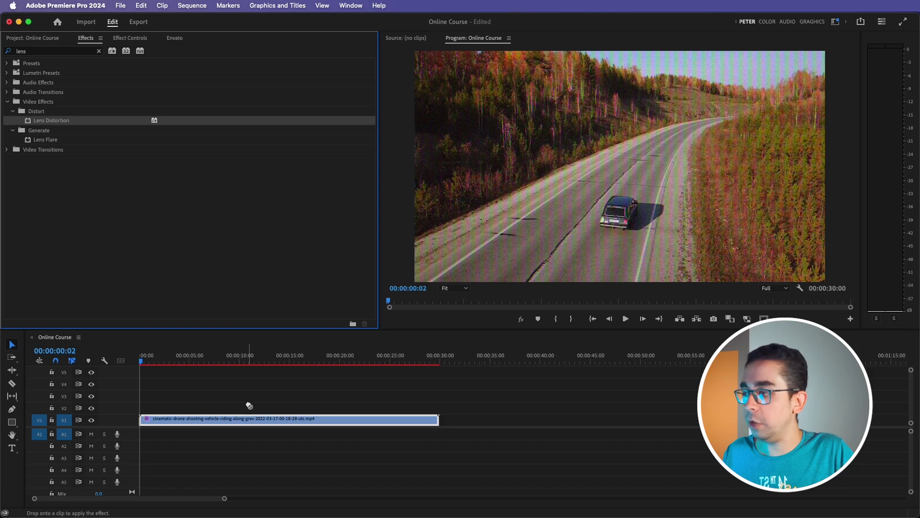
{"action": "left_click_drag", "start_coordinate": [53, 125], "coordinate": [254, 420]}
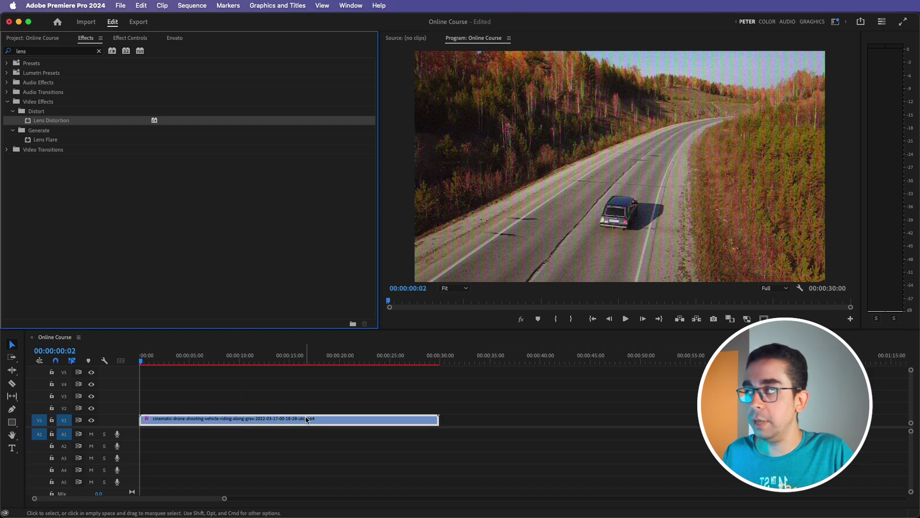
- Set Lens Distortion Curvature to 35 and play the clip to preview the warp
{"action": "left_click", "coordinate": [134, 39]}
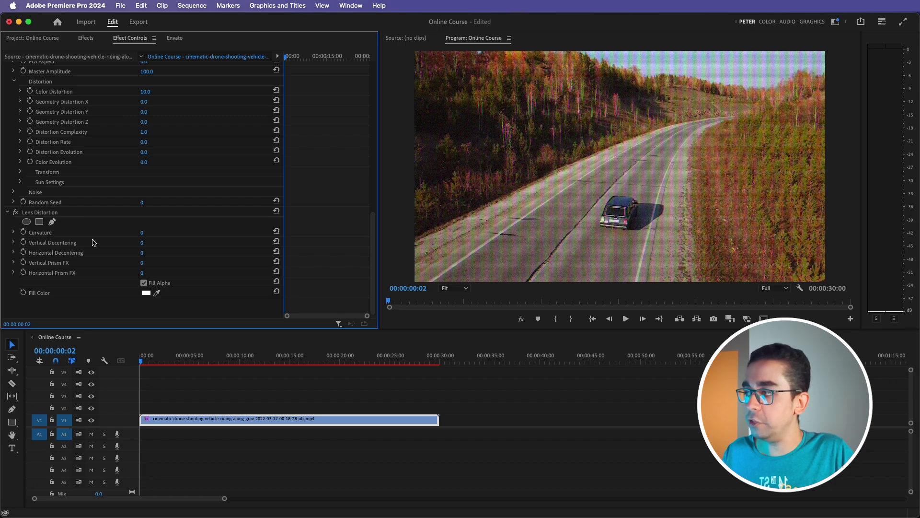
{"action": "left_click", "coordinate": [142, 234]}
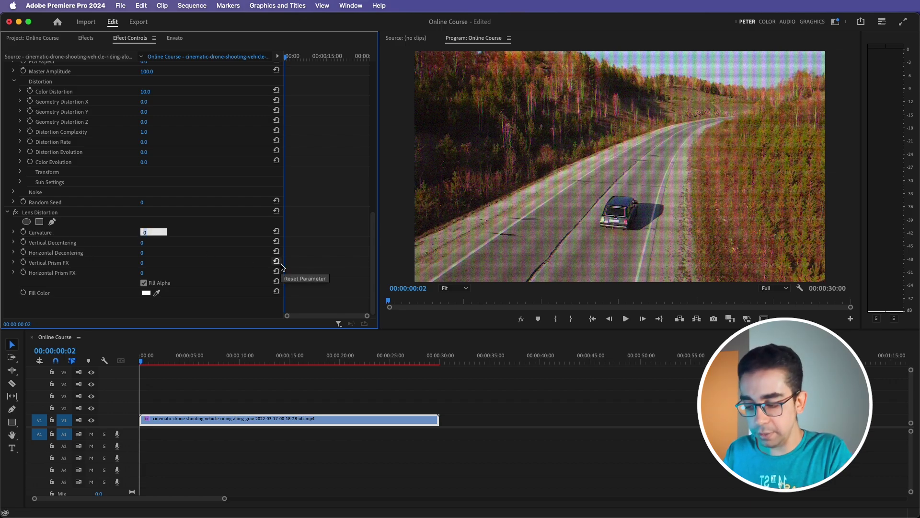
{"action": "type", "text": "35"}
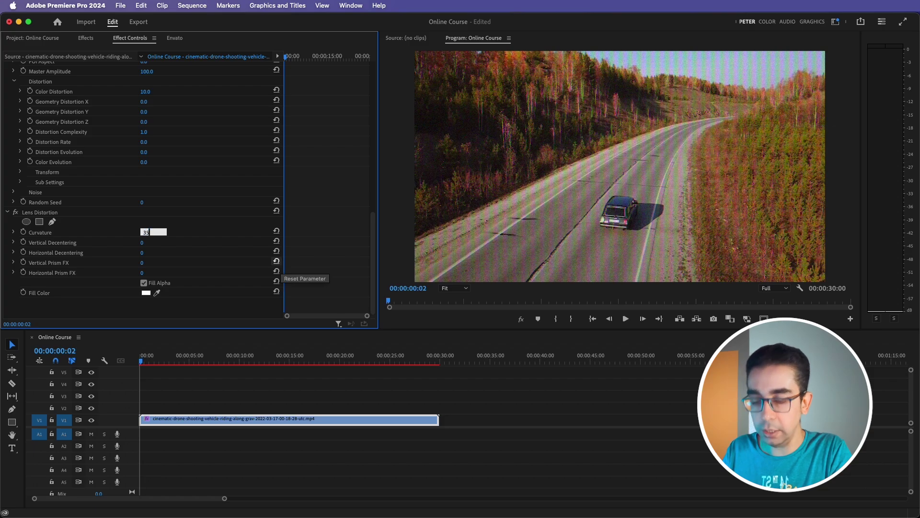
{"action": "key", "text": "Return"}
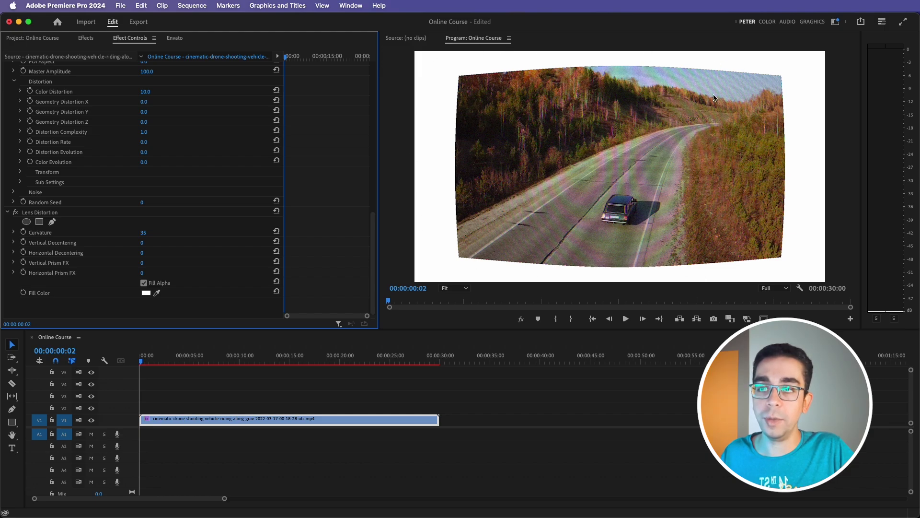
{"action": "key", "text": "space"}
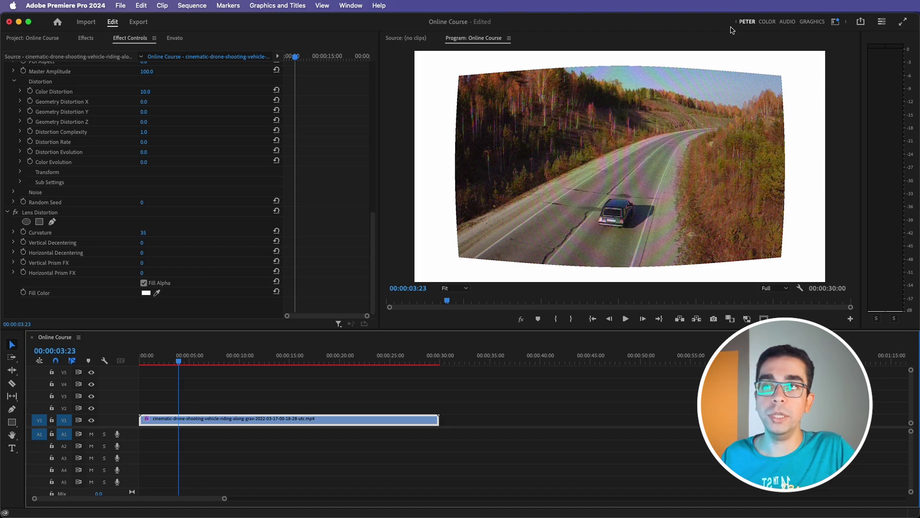
- In the Color workspace, raise the Lumetri blue curve's midtones to tint the footage blue
{"action": "left_click", "coordinate": [767, 22]}
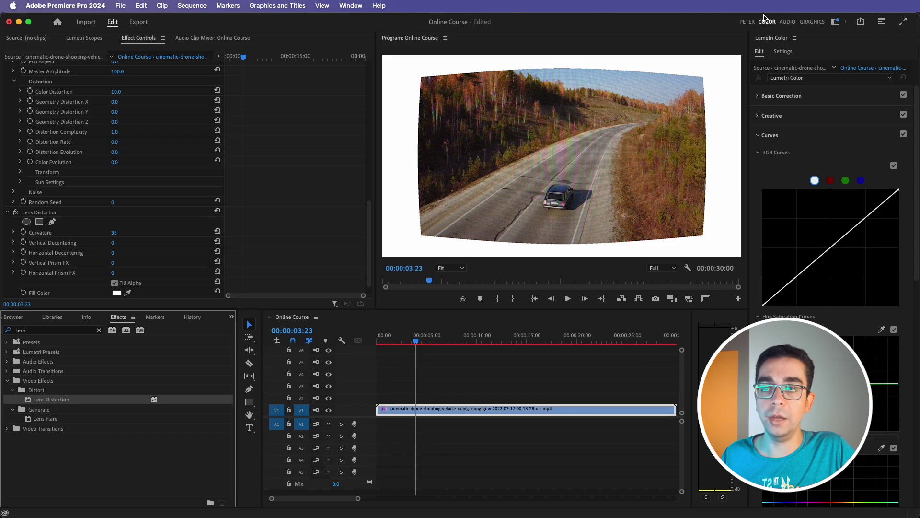
{"action": "left_click", "coordinate": [860, 180]}
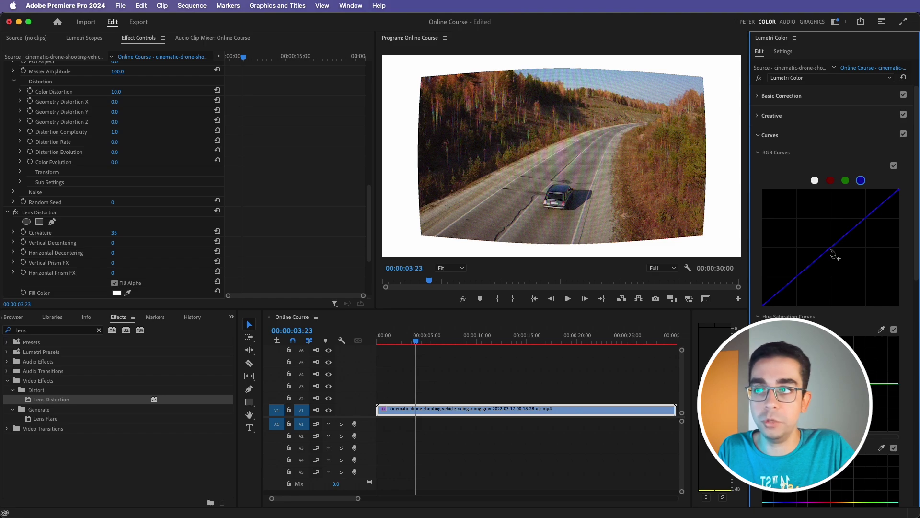
{"action": "left_click", "coordinate": [831, 252]}
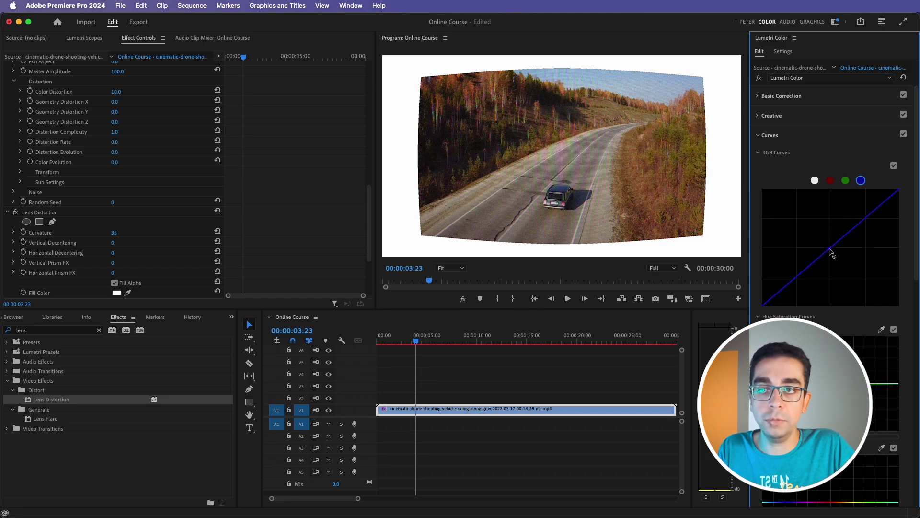
{"action": "left_click_drag", "start_coordinate": [831, 252], "coordinate": [825, 245]}
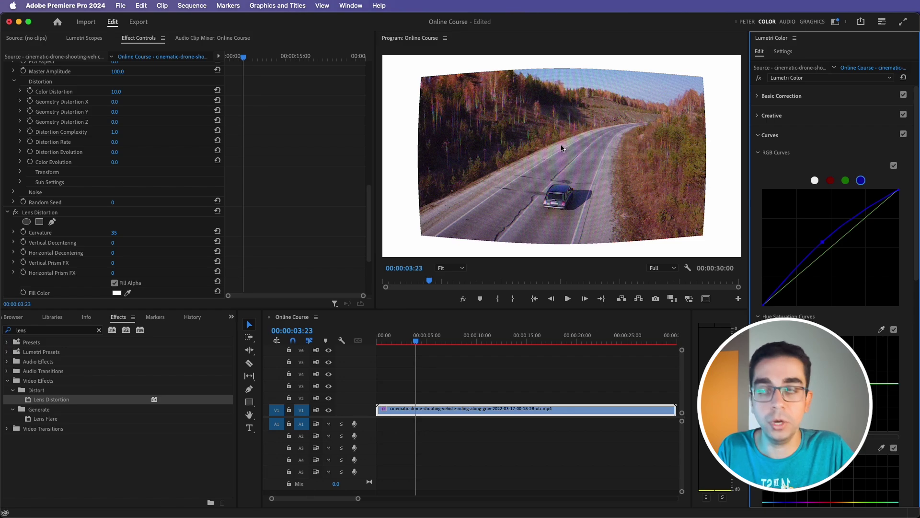
- Reselect the drone clip, nudge the playhead, and show the Project bin in the Editing workspace
{"action": "key", "text": "shift+2"}
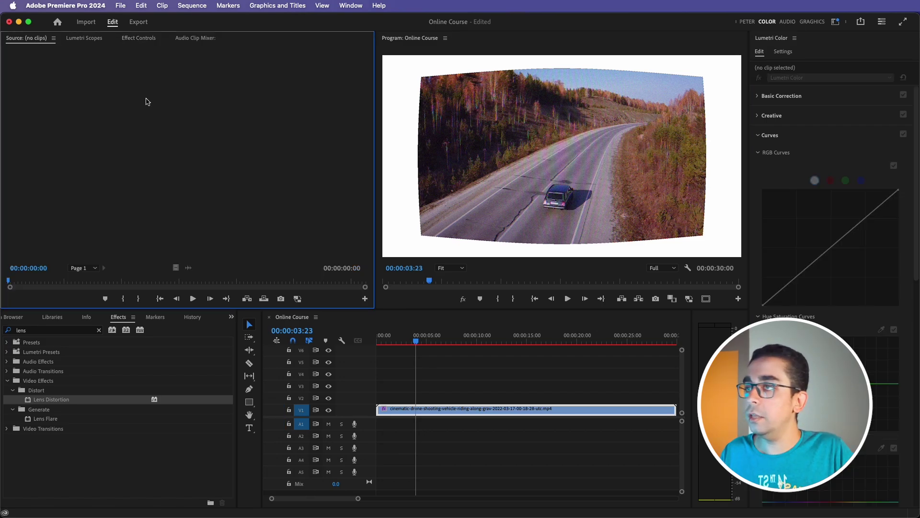
{"action": "left_click", "coordinate": [544, 414]}
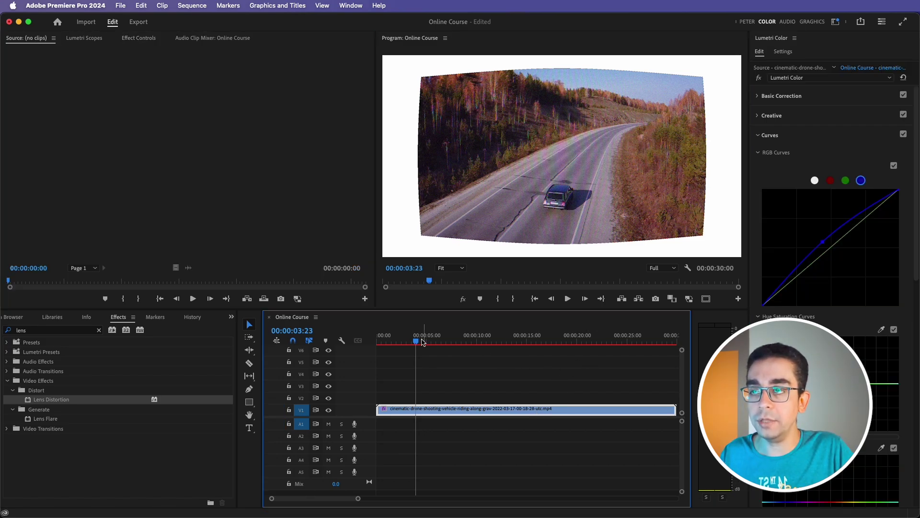
{"action": "left_click_drag", "start_coordinate": [415, 341], "coordinate": [414, 341]}
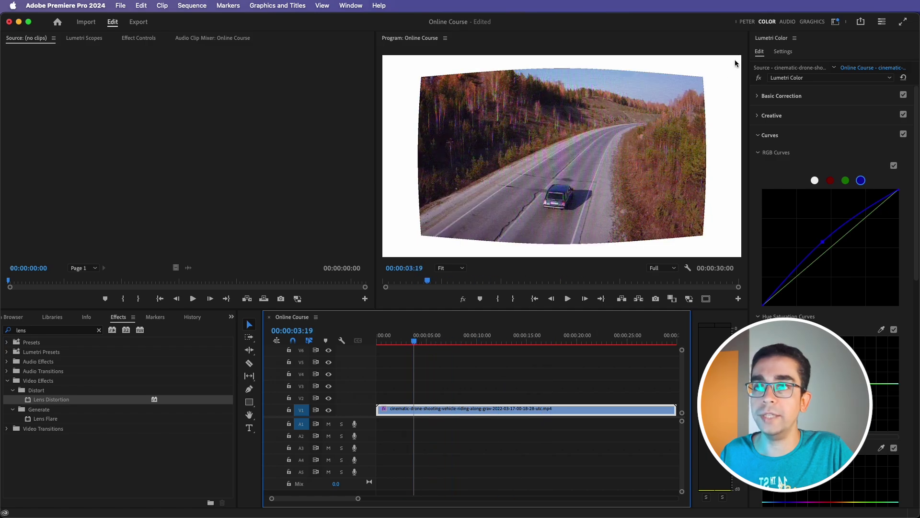
{"action": "left_click", "coordinate": [747, 22]}
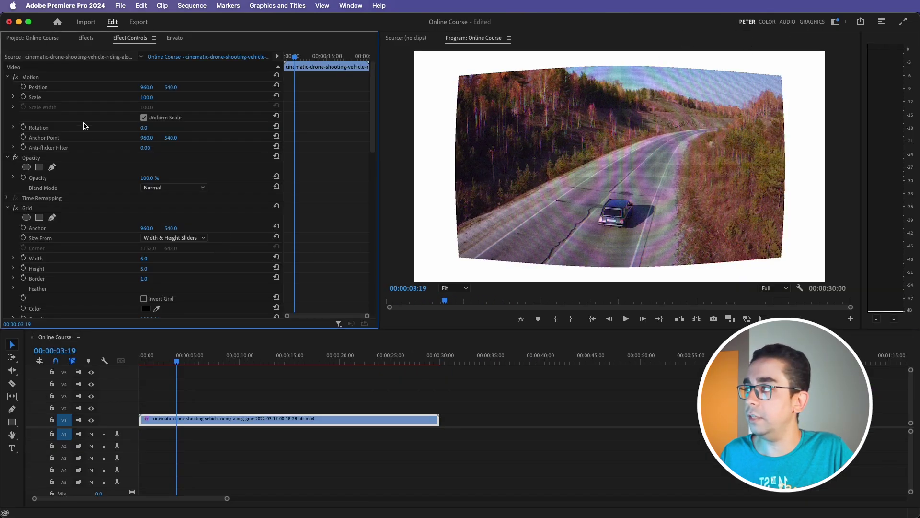
{"action": "left_click", "coordinate": [49, 39]}
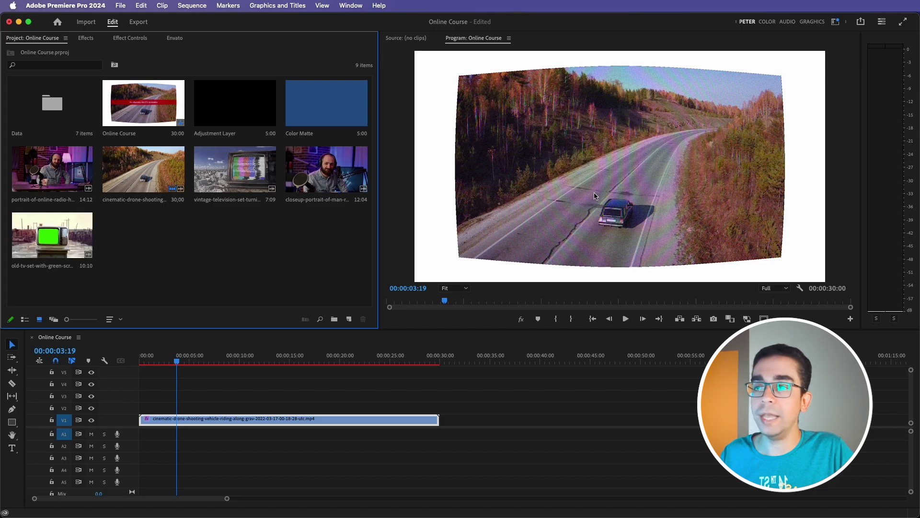
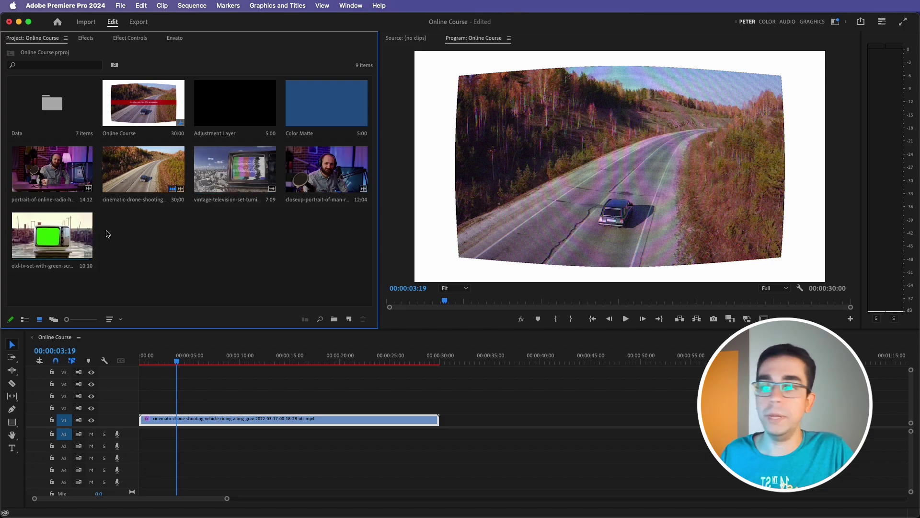
- Place the vintage television clip on V2 above the drone clip, then unlink and delete its audio
{"action": "left_click", "coordinate": [221, 180]}
{"action": "left_click_drag", "start_coordinate": [221, 180], "coordinate": [143, 407]}
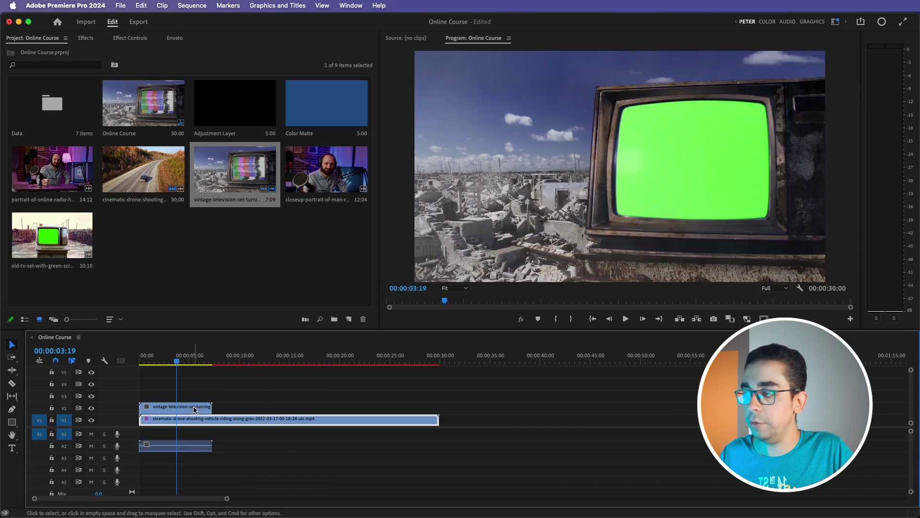
{"action": "right_click", "coordinate": [196, 408]}
{"action": "left_click", "coordinate": [215, 138]}
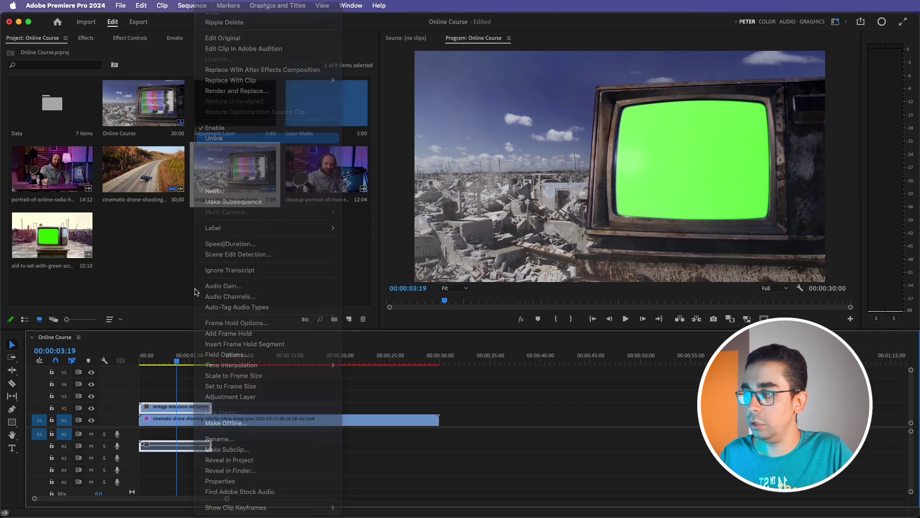
{"action": "left_click", "coordinate": [164, 446]}
{"action": "key", "text": "Delete"}
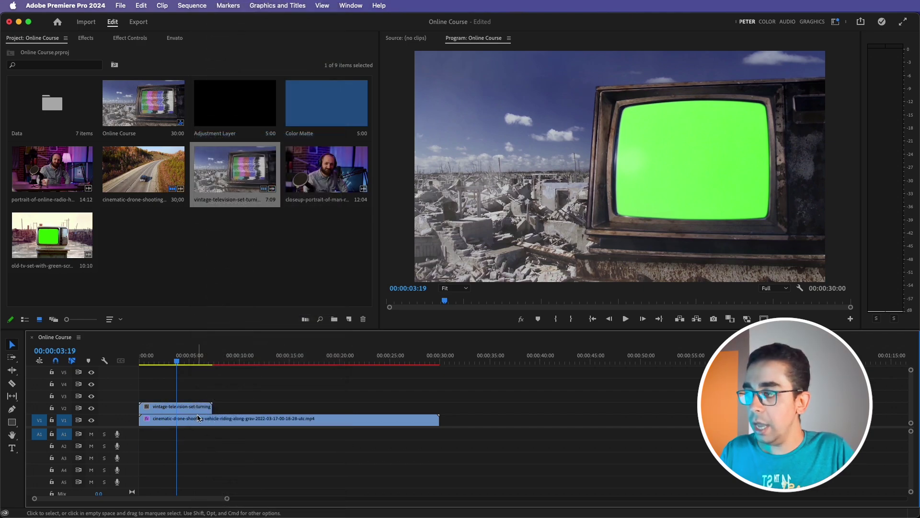
- Apply Ultra Key from Video Effects > Keying to the V2 television clip
{"action": "left_click", "coordinate": [85, 38]}
{"action": "left_click", "coordinate": [47, 53]}
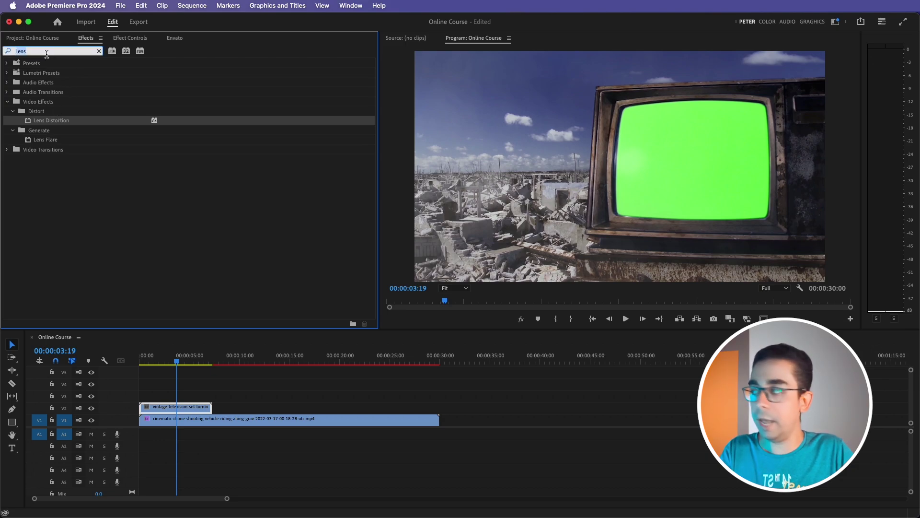
{"action": "key", "text": "BackSpace"}
{"action": "left_click", "coordinate": [7, 102]}
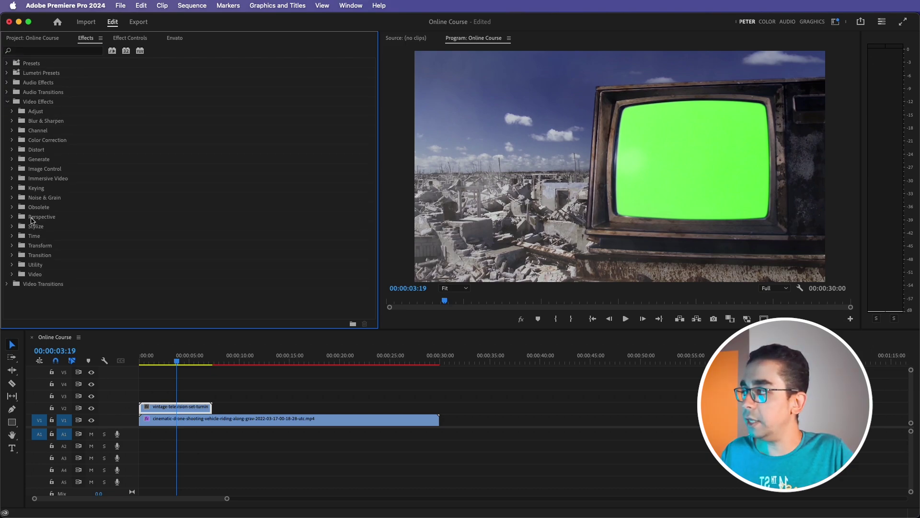
{"action": "left_click", "coordinate": [12, 188]}
{"action": "left_click", "coordinate": [35, 235]}
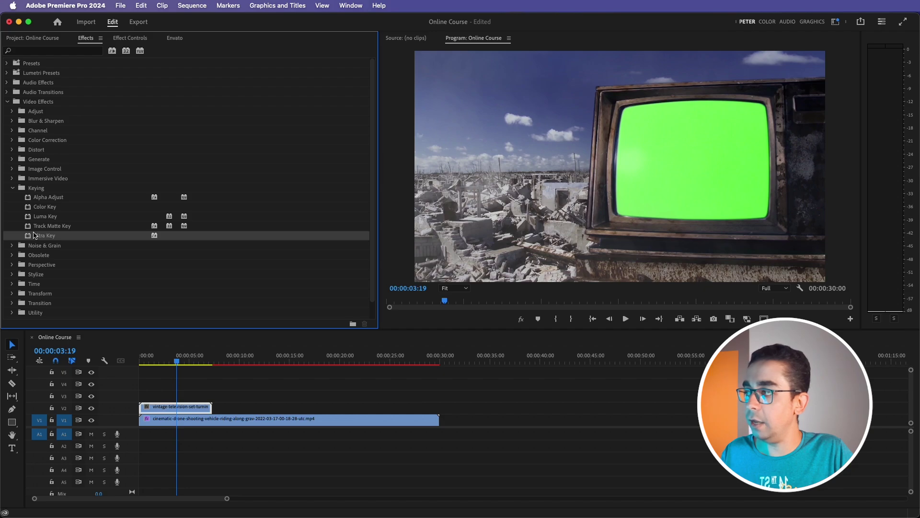
{"action": "left_click_drag", "start_coordinate": [34, 235], "coordinate": [182, 407]}
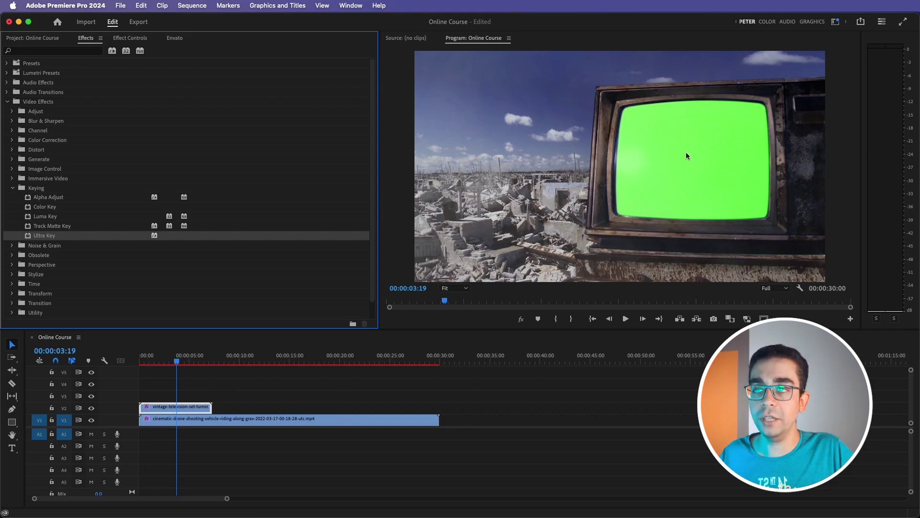
- Sample the TV's green screen as Ultra Key's key color, then select the V1 drone clip
{"action": "left_click", "coordinate": [128, 38]}
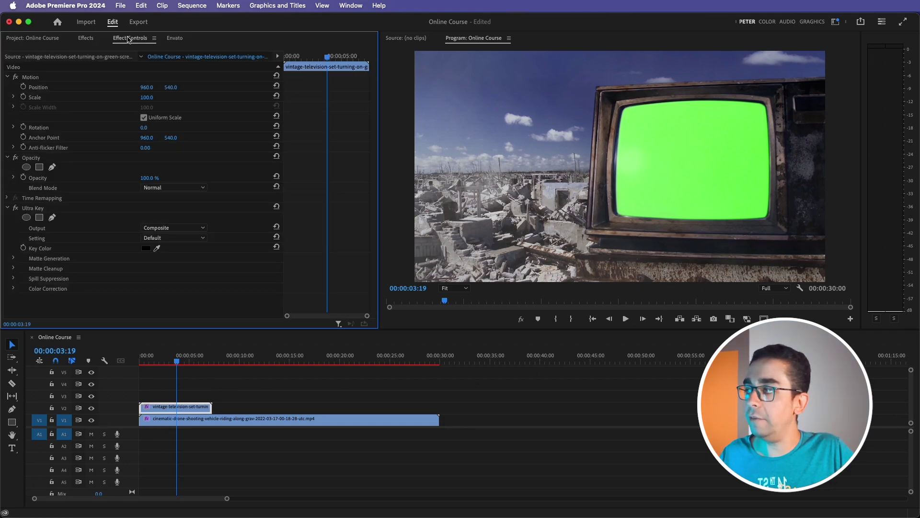
{"action": "left_click", "coordinate": [157, 248]}
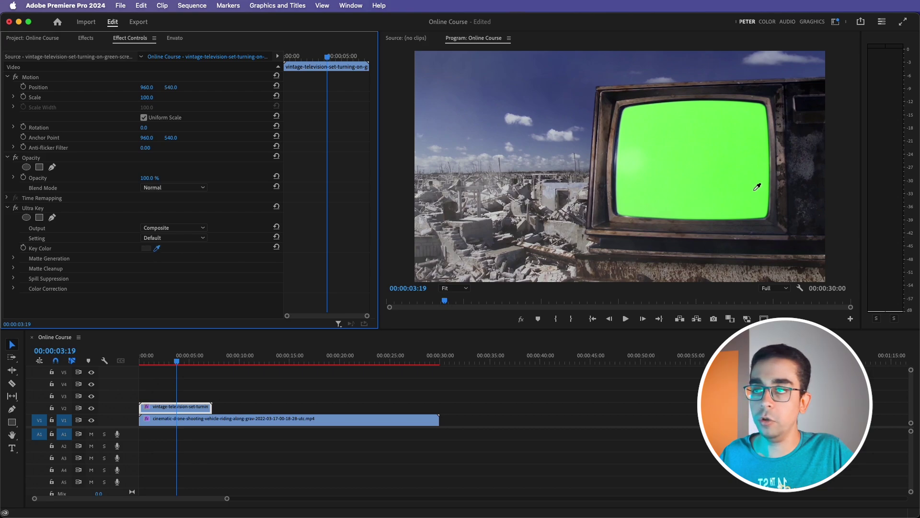
{"action": "left_click", "coordinate": [719, 159]}
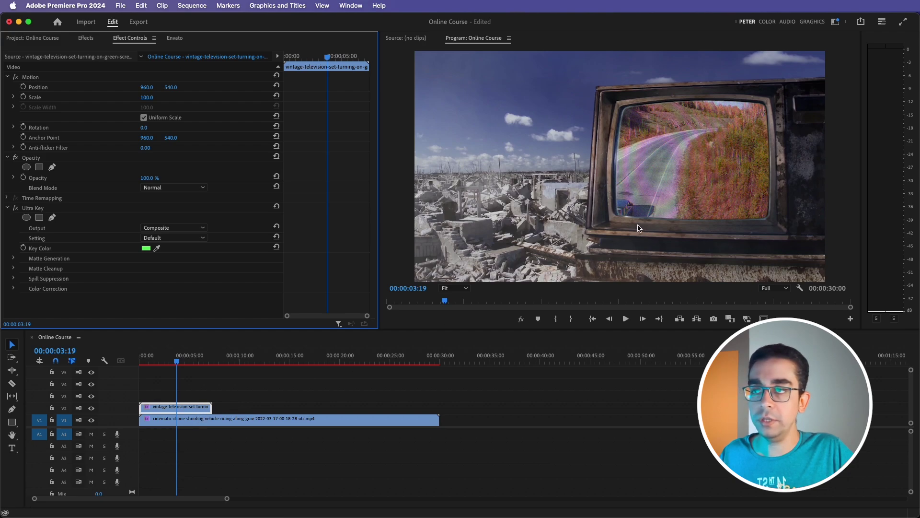
{"action": "left_click", "coordinate": [192, 420]}
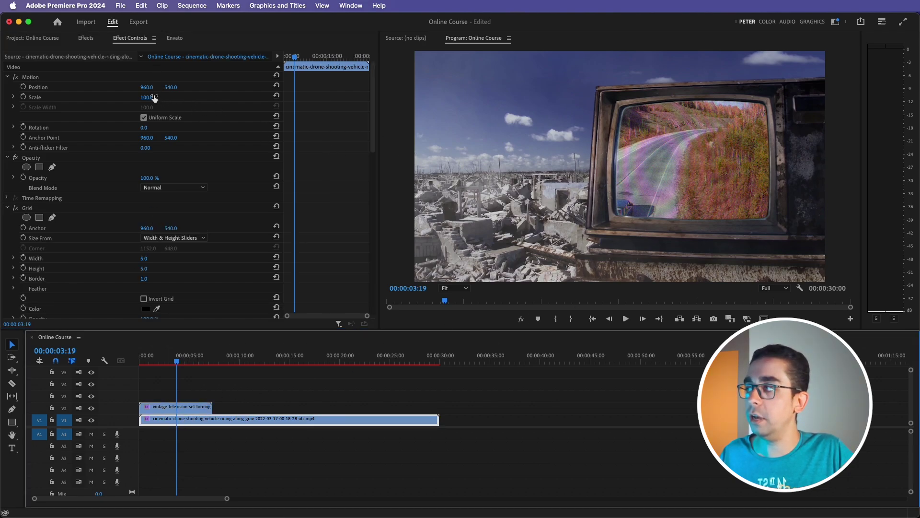
- Scale the drone footage to about 61.8, fit it inside the TV screen, and scrub to preview
{"action": "left_click", "coordinate": [33, 77]}
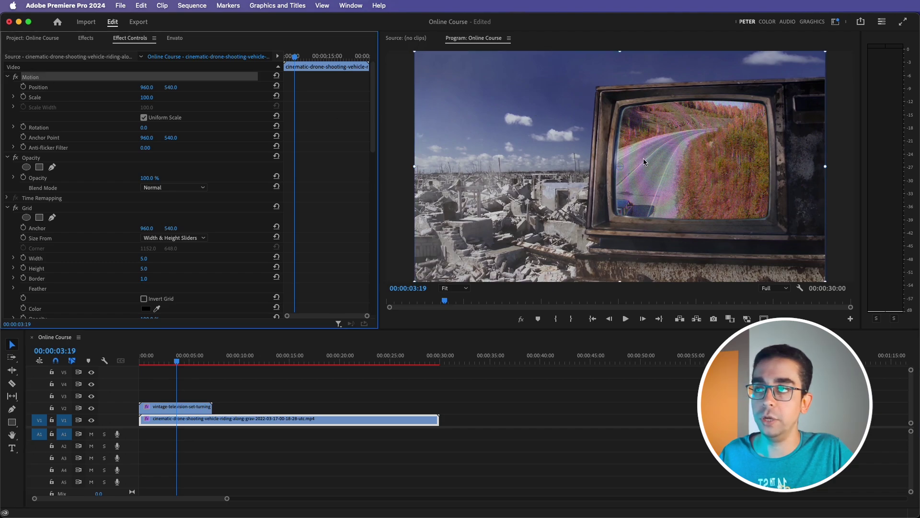
{"action": "left_click_drag", "start_coordinate": [414, 51], "coordinate": [494, 95]}
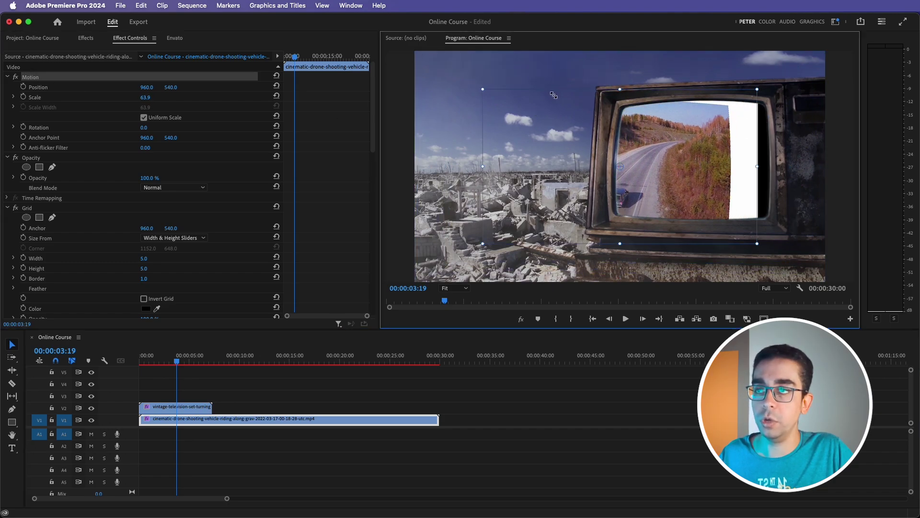
{"action": "left_click_drag", "start_coordinate": [599, 127], "coordinate": [674, 121]}
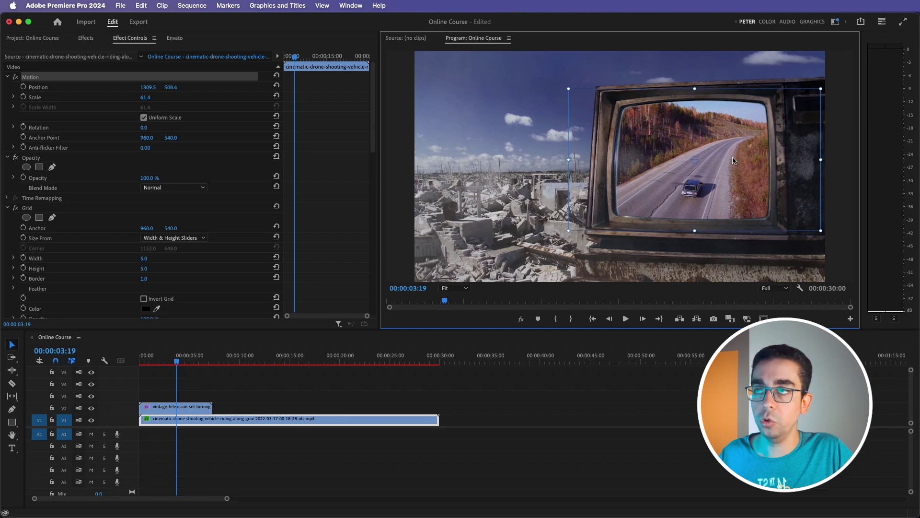
{"action": "mouse_move", "coordinate": [569, 89]}
{"action": "left_mouse_down"}
{"action": "mouse_move", "coordinate": [585, 96]}
{"action": "mouse_move", "coordinate": [571, 91]}
{"action": "left_mouse_up"}
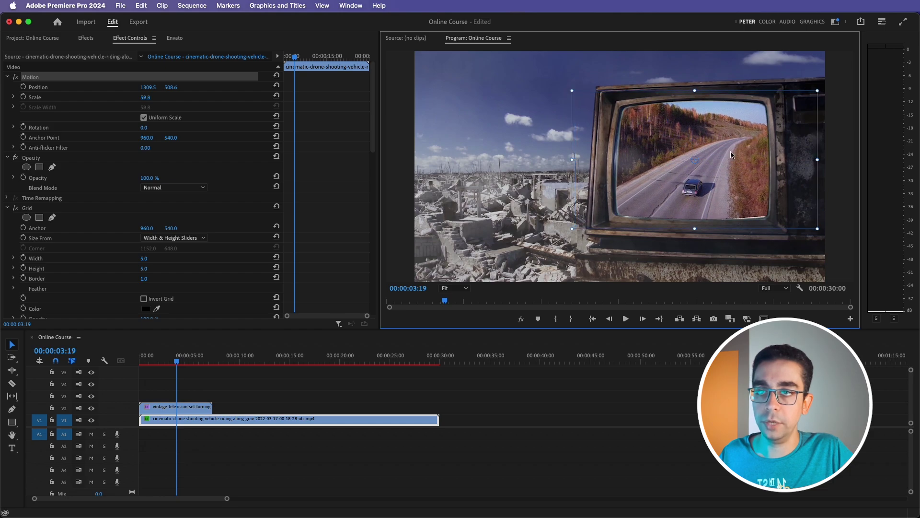
{"action": "left_click_drag", "start_coordinate": [776, 205], "coordinate": [778, 205]}
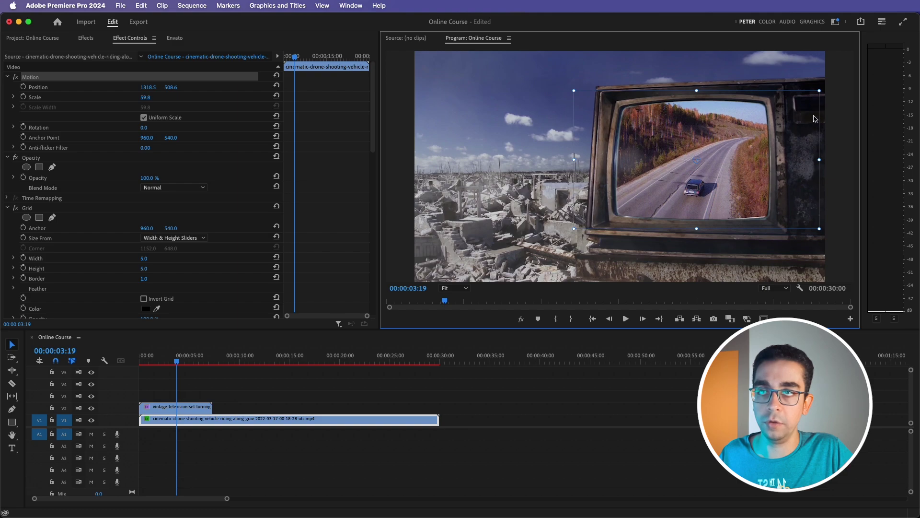
{"action": "left_click_drag", "start_coordinate": [819, 91], "coordinate": [823, 88]}
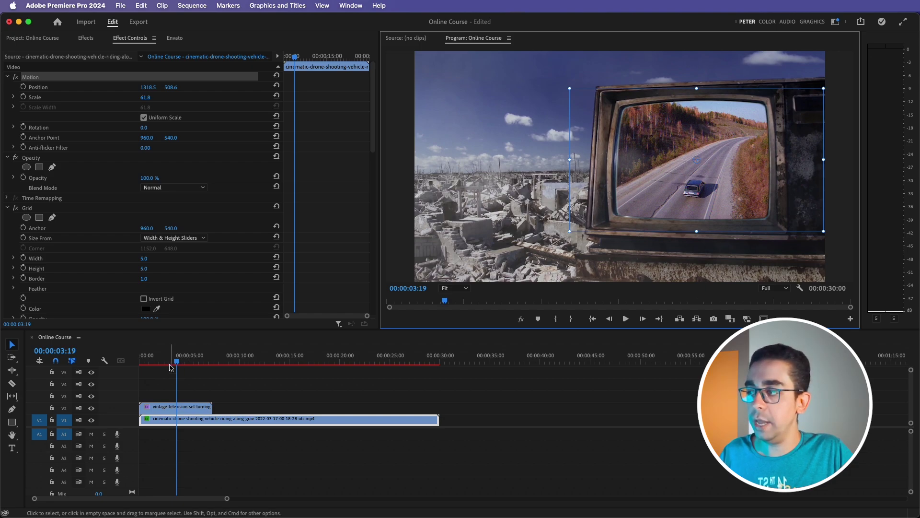
{"action": "left_click_drag", "start_coordinate": [171, 368], "coordinate": [185, 360]}
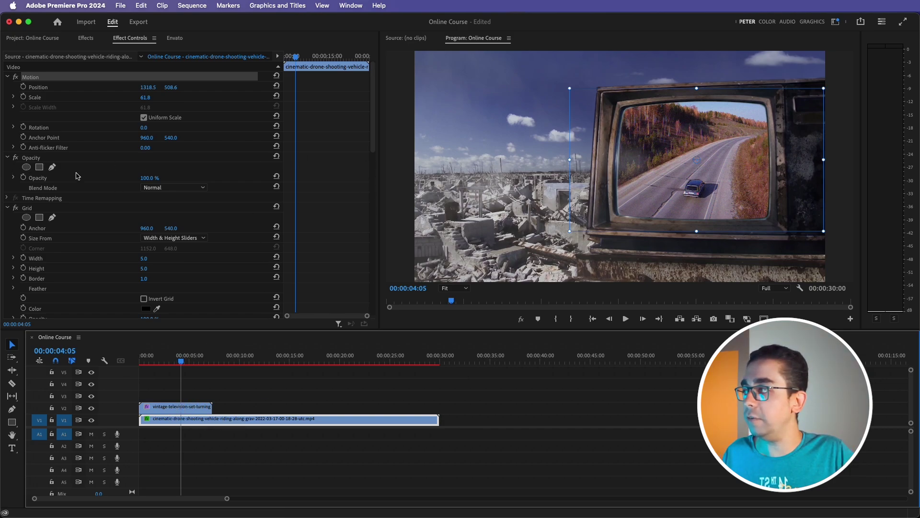
- Collapse the Grid, Noise, VR Digital Glitch, Lens Distortion and Lumetri Color effects and select all five
{"action": "left_click", "coordinate": [8, 208]}
{"action": "left_click", "coordinate": [7, 229]}
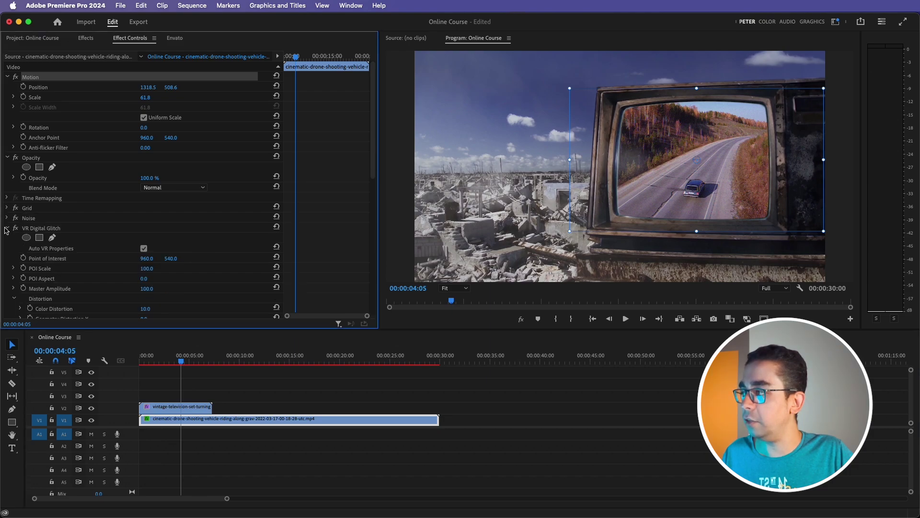
{"action": "left_click", "coordinate": [8, 229]}
{"action": "left_click", "coordinate": [7, 239]}
{"action": "left_click", "coordinate": [6, 248]}
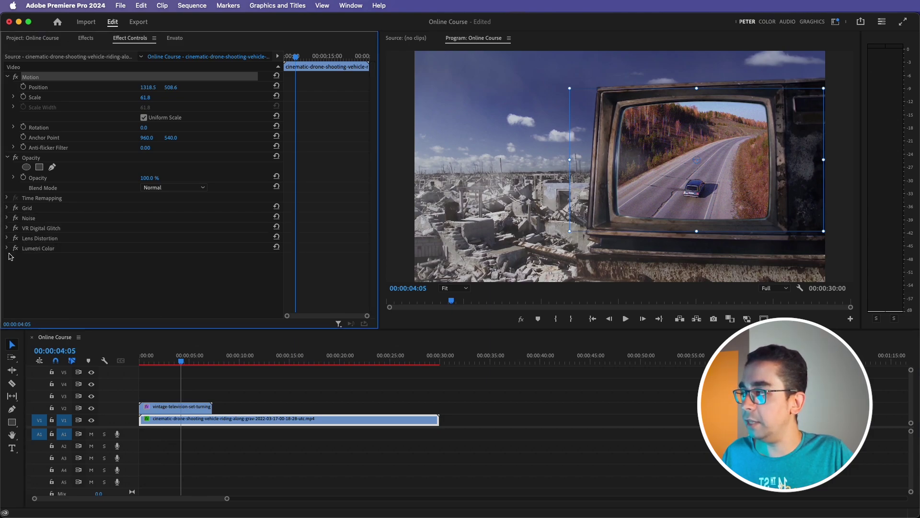
{"action": "left_click", "coordinate": [33, 209]}
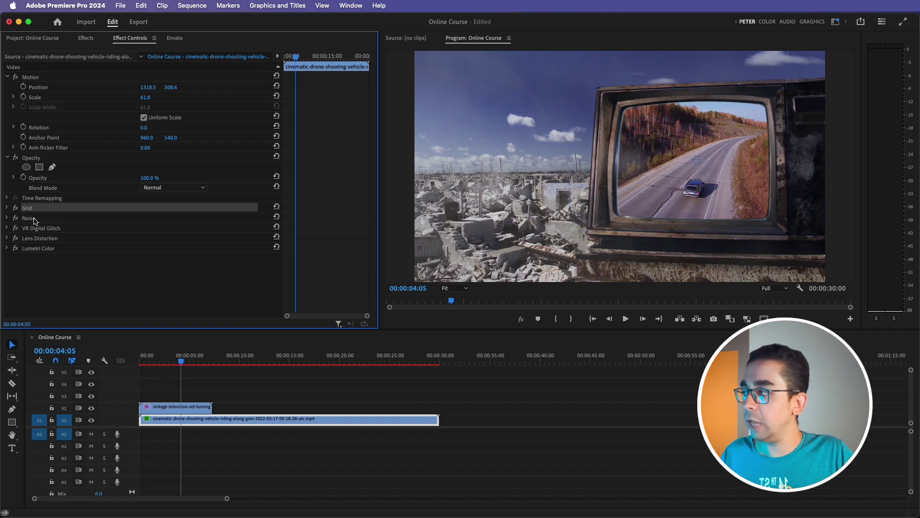
{"action": "left_click", "coordinate": [34, 219], "text": "shift"}
{"action": "left_click", "coordinate": [47, 230], "text": "shift"}
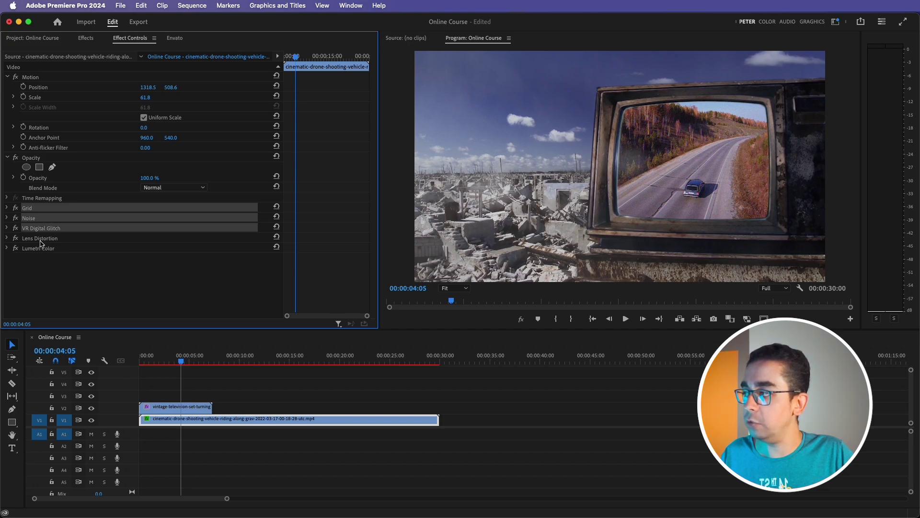
{"action": "left_click", "coordinate": [39, 240], "text": "shift"}
{"action": "left_click", "coordinate": [43, 249], "text": "shift"}
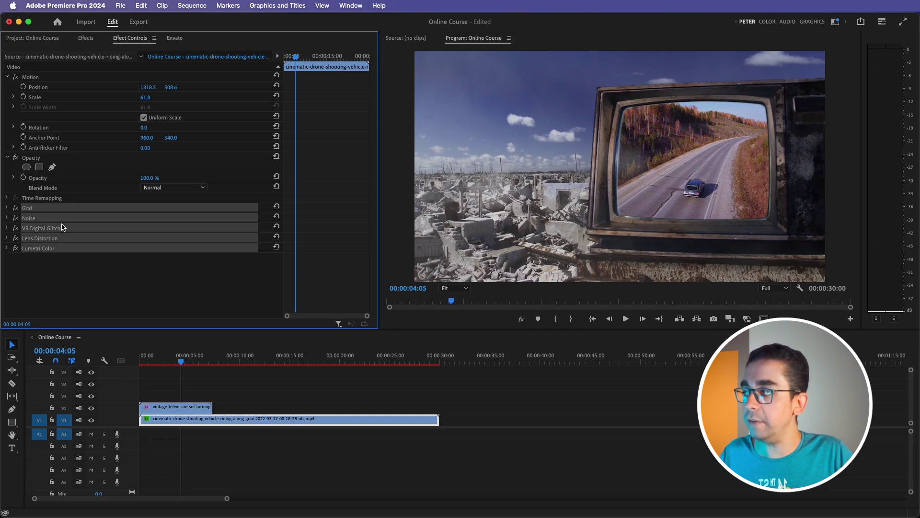
- Save the selected effects as a preset named CRT
{"action": "right_click", "coordinate": [46, 220]}
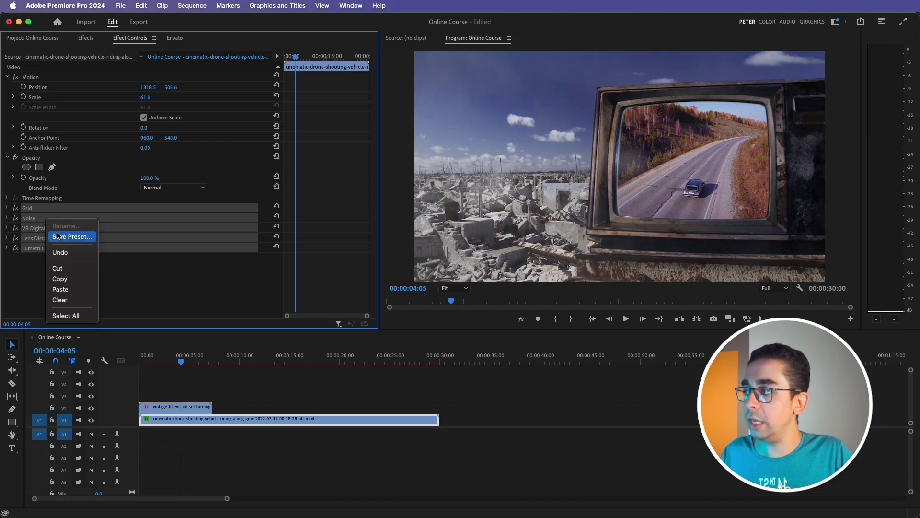
{"action": "left_click", "coordinate": [62, 237]}
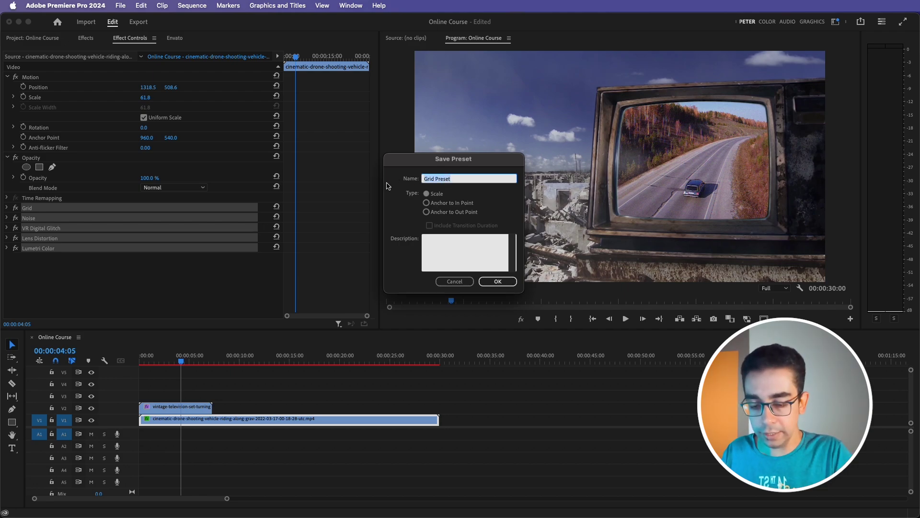
{"action": "type", "text": "CRT"}
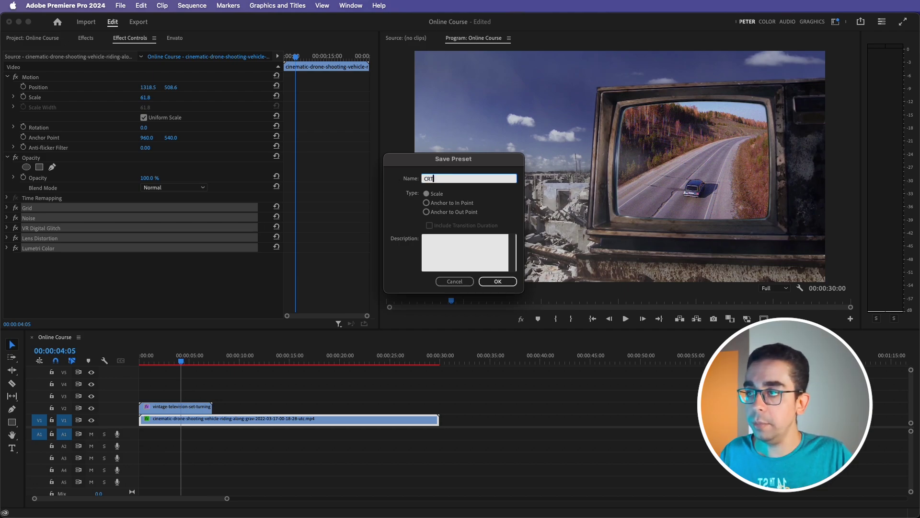
{"action": "left_click", "coordinate": [498, 281]}
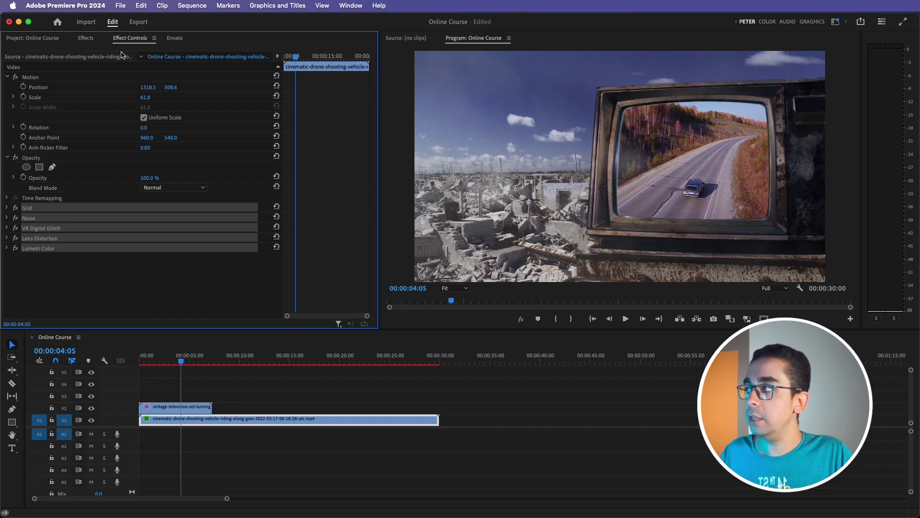
- Place the closeup podcast portrait clip on the timeline after the drone clip
{"action": "left_click", "coordinate": [39, 39]}
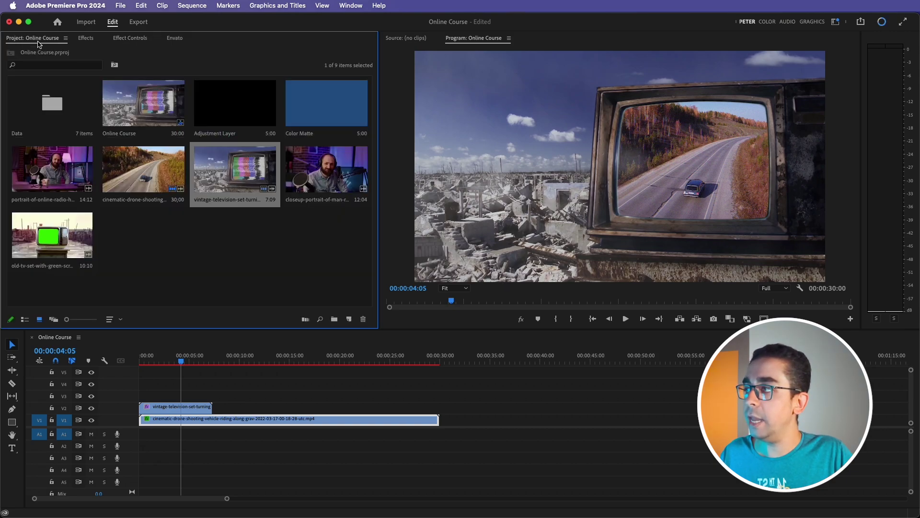
{"action": "left_click", "coordinate": [354, 194]}
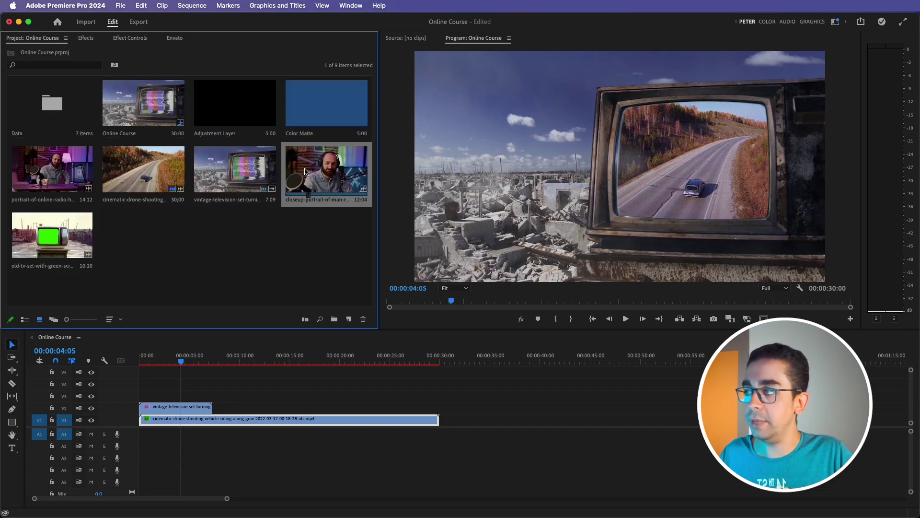
{"action": "left_click_drag", "start_coordinate": [344, 234], "coordinate": [530, 420]}
{"action": "left_click", "coordinate": [530, 357]}
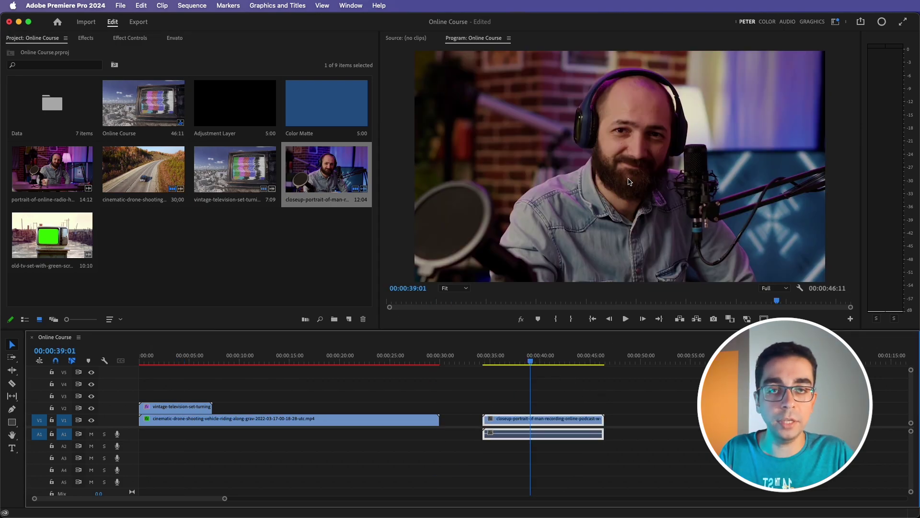
- Apply the CRT preset from Effects > Presets to the portrait clip
{"action": "left_click", "coordinate": [86, 40]}
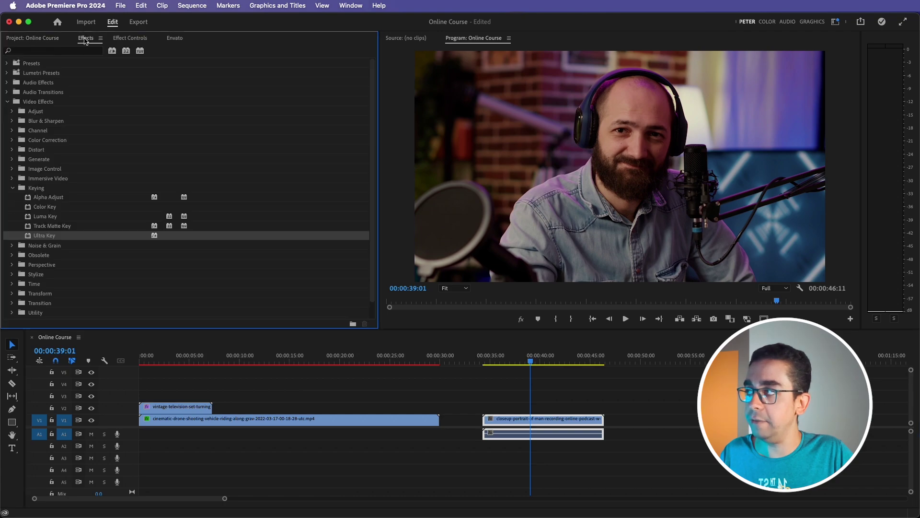
{"action": "left_click", "coordinate": [7, 64]}
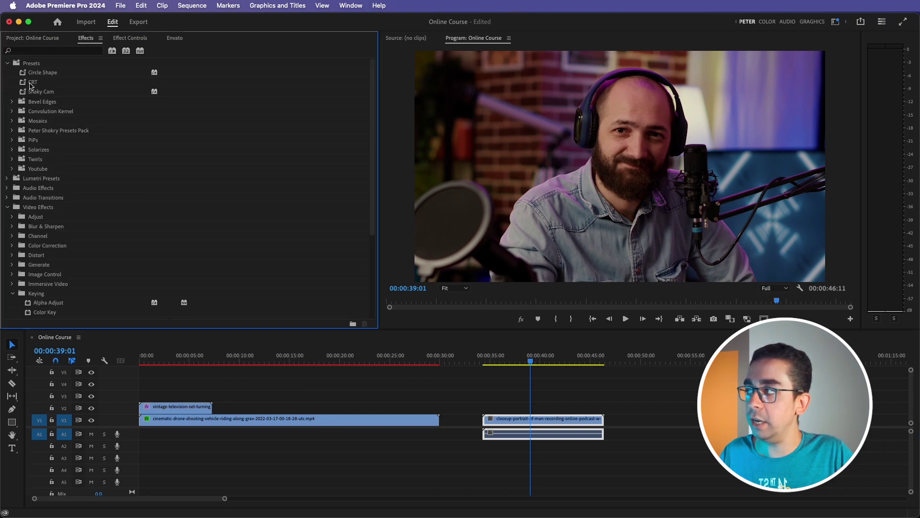
{"action": "left_click", "coordinate": [23, 85]}
{"action": "mouse_move", "coordinate": [514, 317]}
{"action": "left_mouse_down"}
{"action": "mouse_move", "coordinate": [589, 433]}
{"action": "mouse_move", "coordinate": [579, 425]}
{"action": "left_mouse_up"}
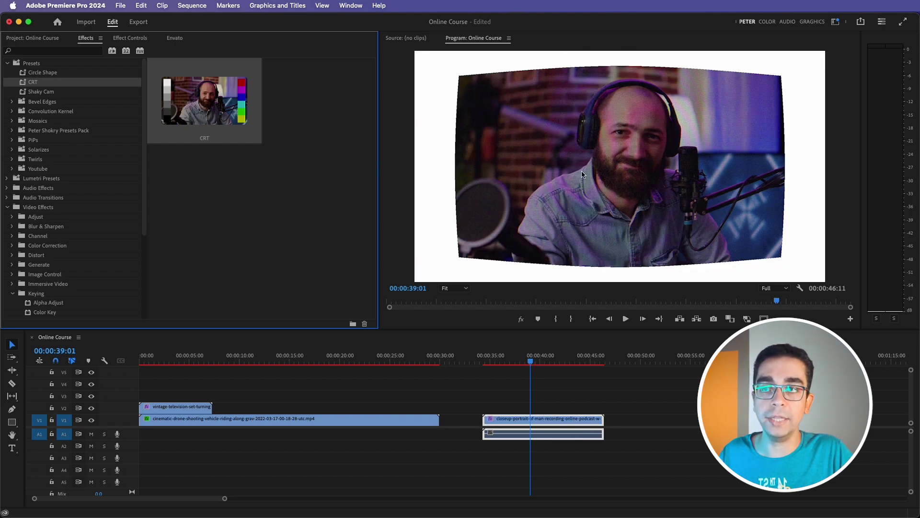